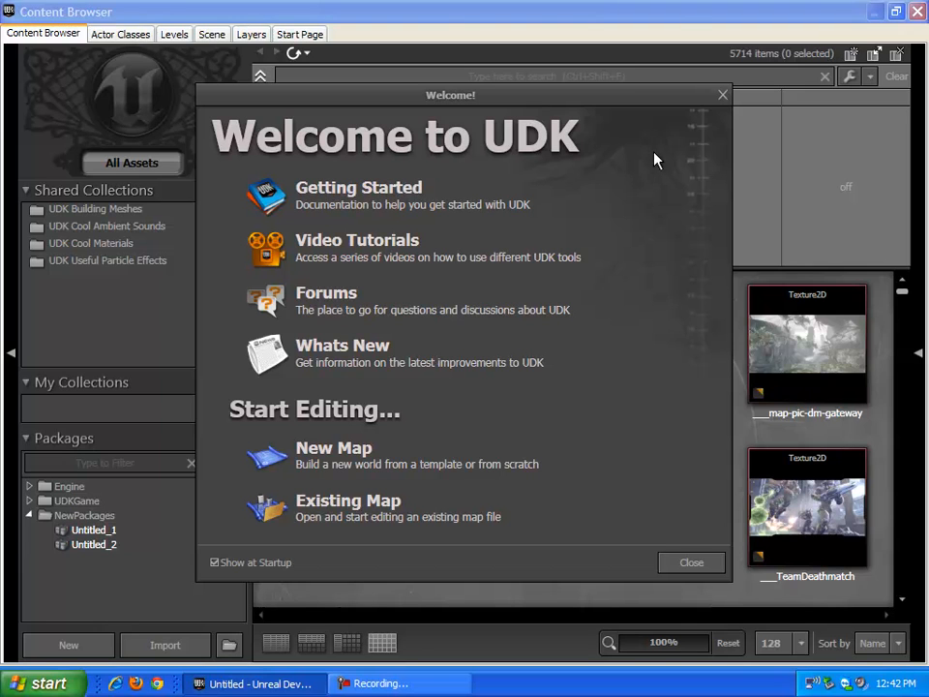
Close the Welcome and Content Browser windows, then look around the default map's floor and cube.
click(693, 559)
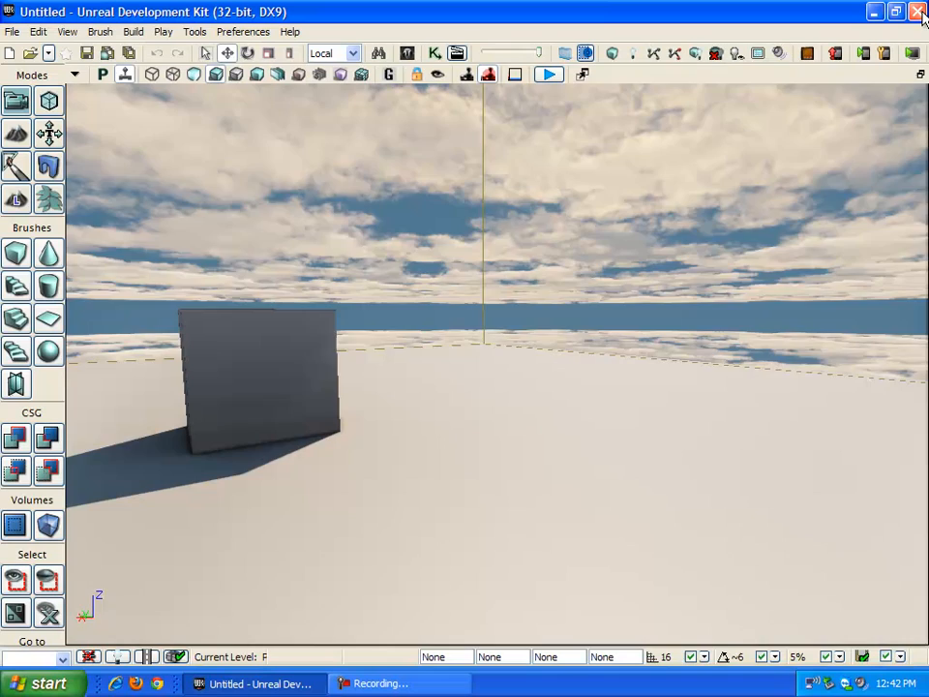
right_drag(504, 369, 612, 243)
key(s)
key(a)
click(644, 241)
right_drag(519, 241, 344, 404)
key(w)
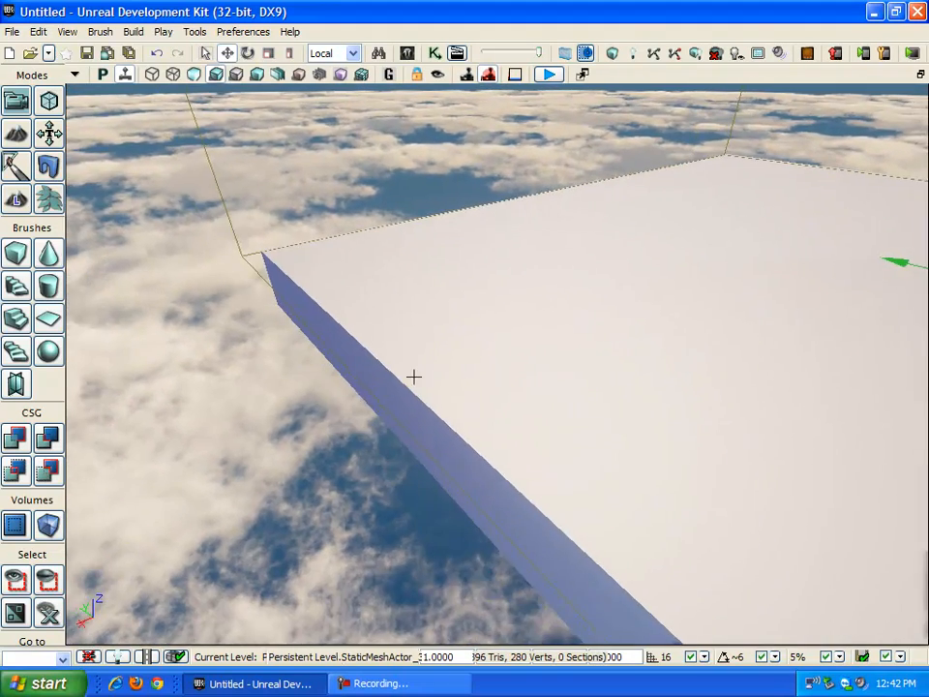
right_drag(495, 350, 591, 307)
click(601, 295)
click(607, 451)
mouse_move(608, 452)
right_down()
mouse_move(450, 452)
mouse_move(591, 452)
mouse_move(668, 415)
mouse_move(515, 384)
mouse_move(394, 338)
mouse_move(507, 326)
mouse_move(550, 312)
mouse_move(607, 435)
right_up()
key(w)
key(w)
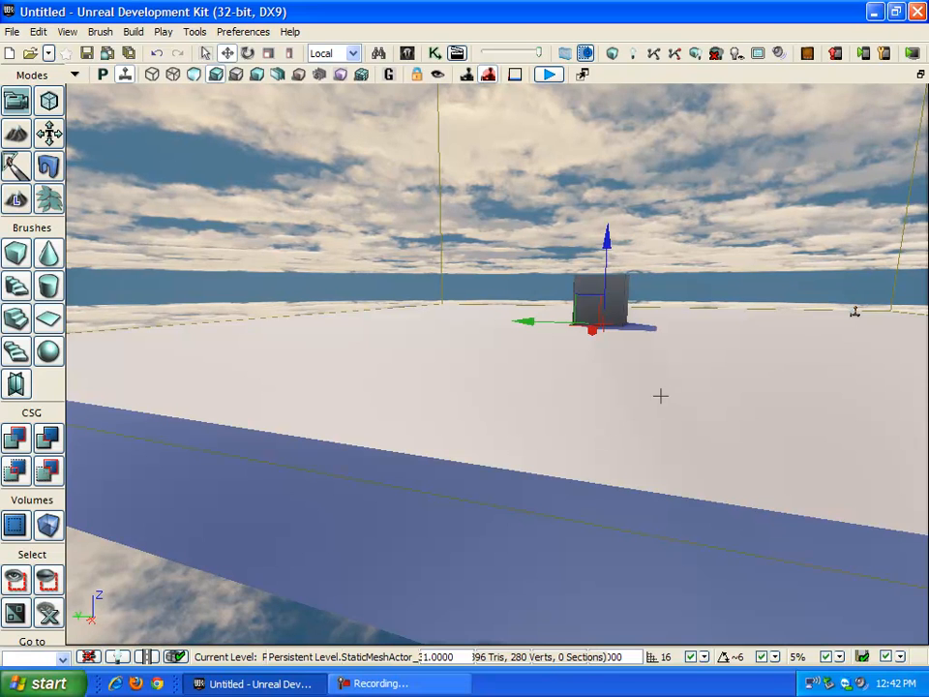
right_drag(444, 375, 363, 214)
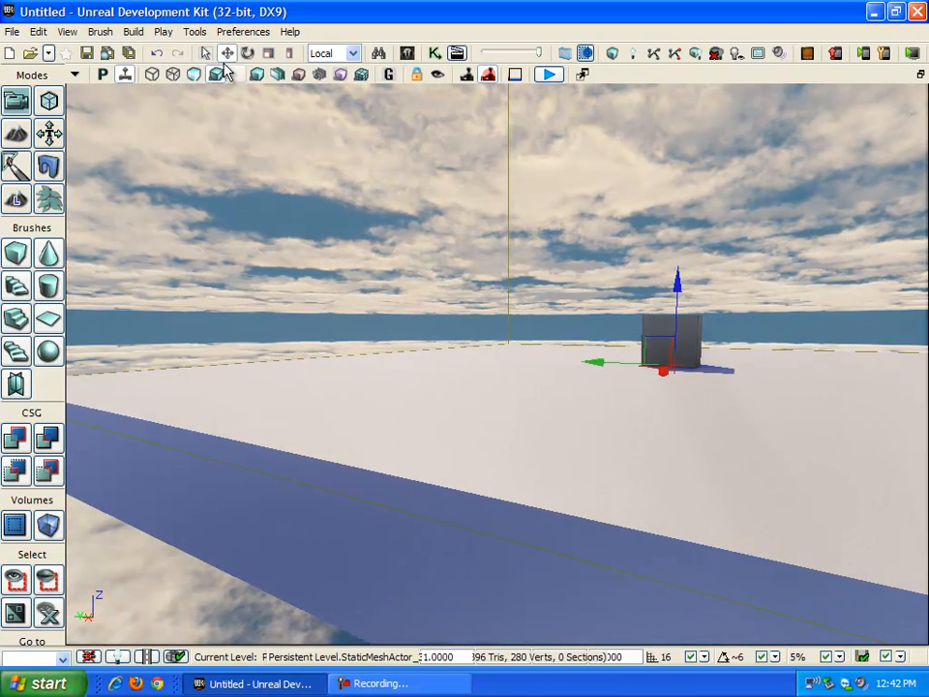
Create a new blank map and hide the red builder brush.
click(10, 32)
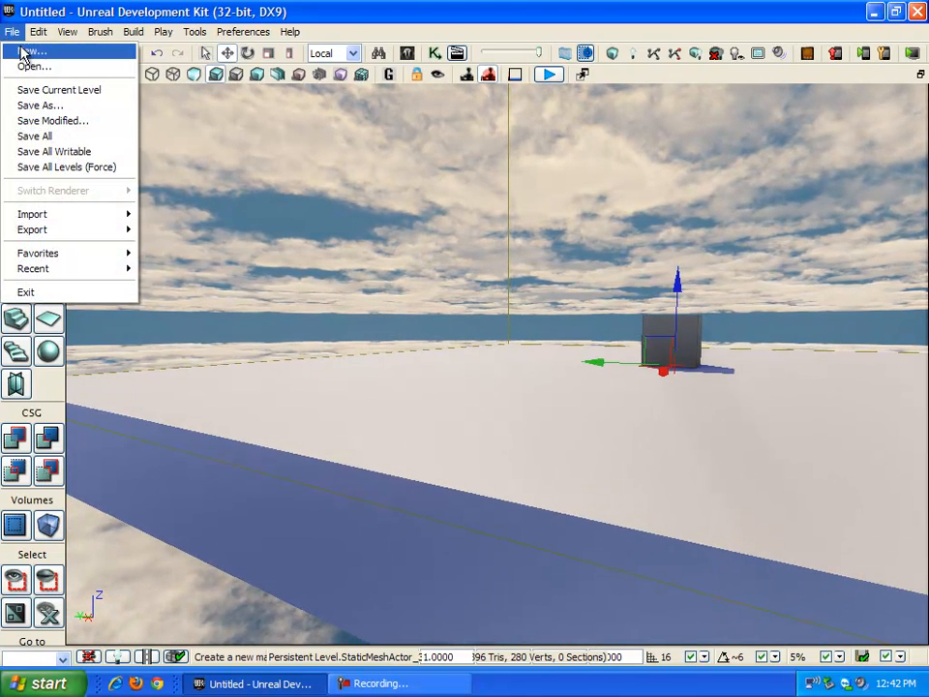
click(12, 50)
click(242, 467)
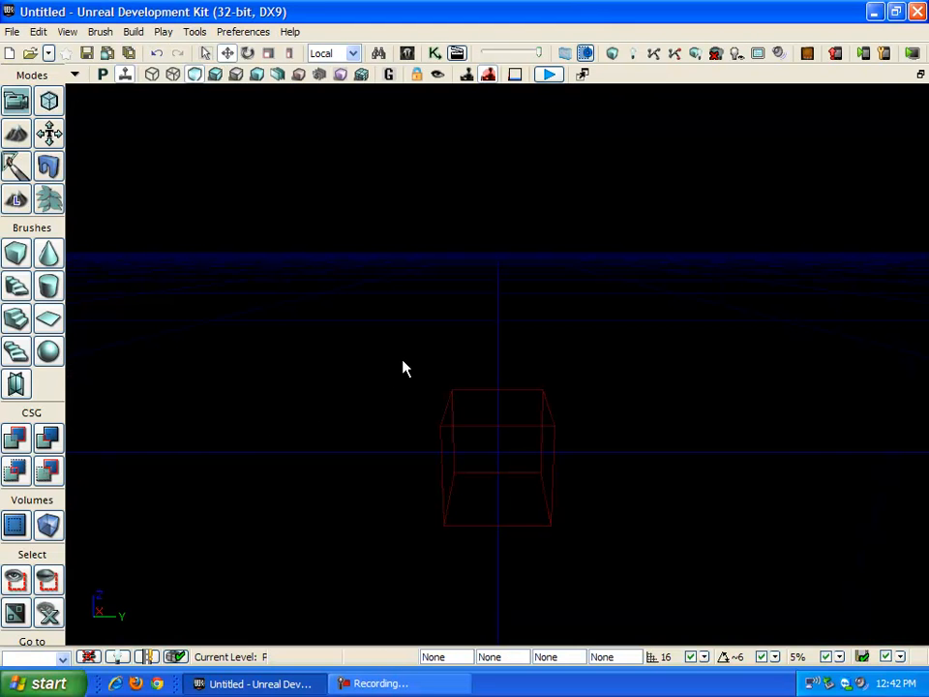
key(b)
mouse_move(402, 360)
right_down()
mouse_move(410, 299)
mouse_move(365, 349)
right_up()
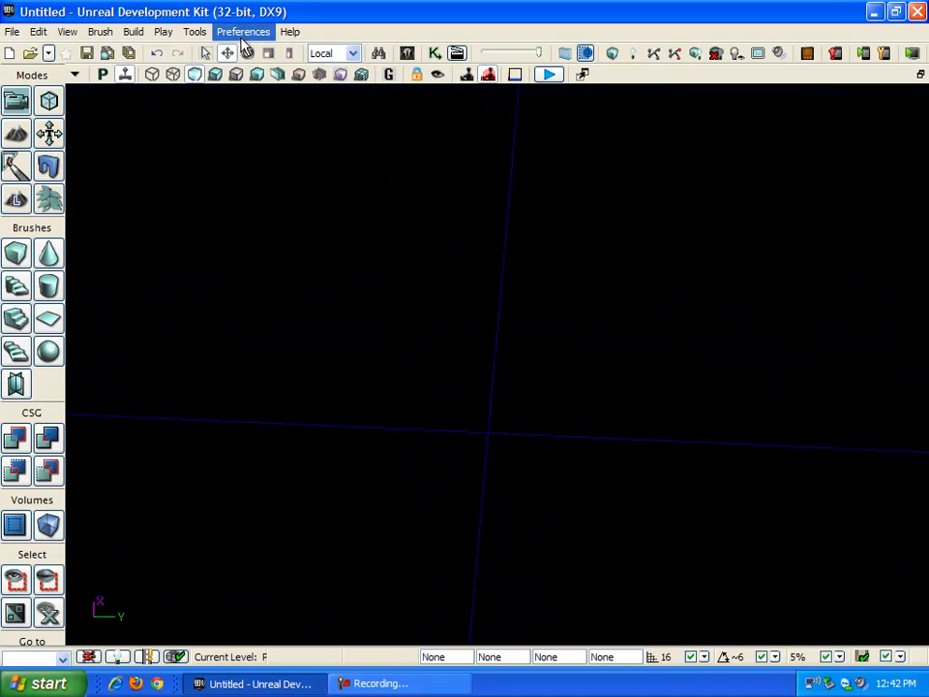
Create a new terrain at location 0, 0, 0 with 16 by 16 patches and the layer setup set to None.
click(194, 31)
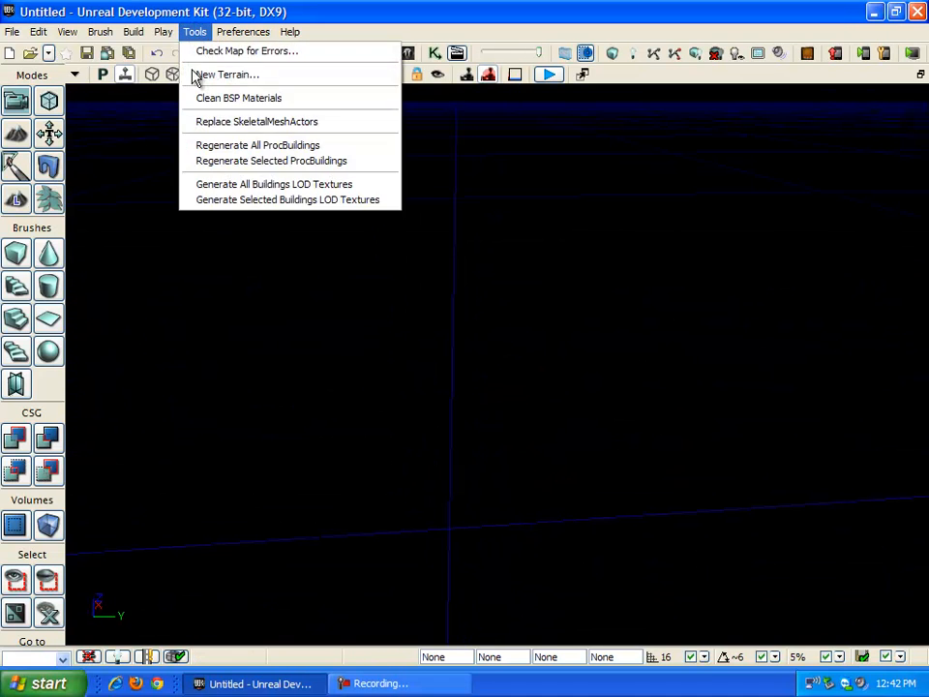
click(193, 84)
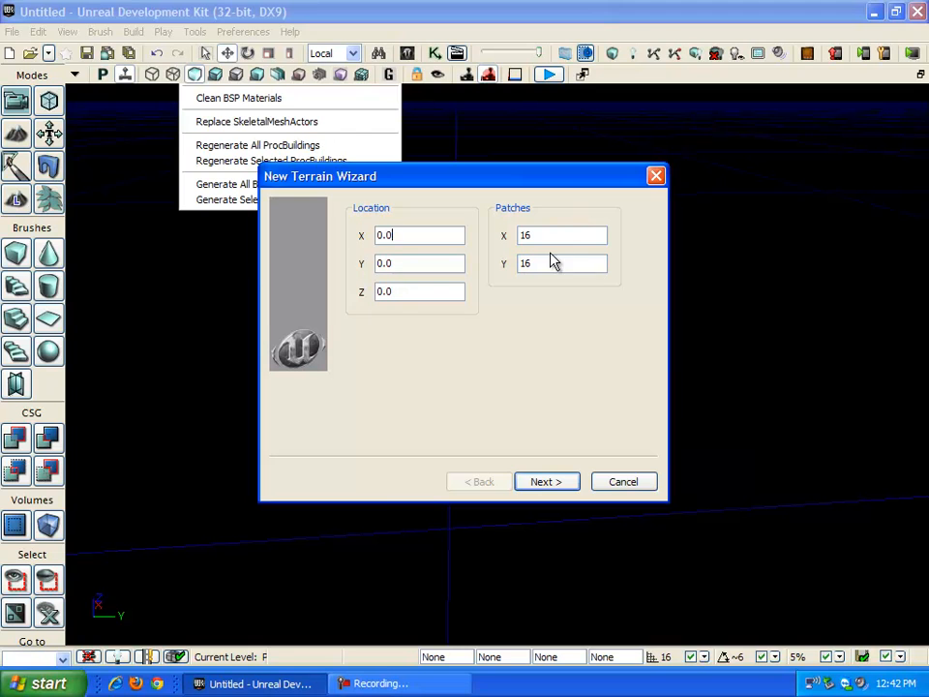
click(546, 482)
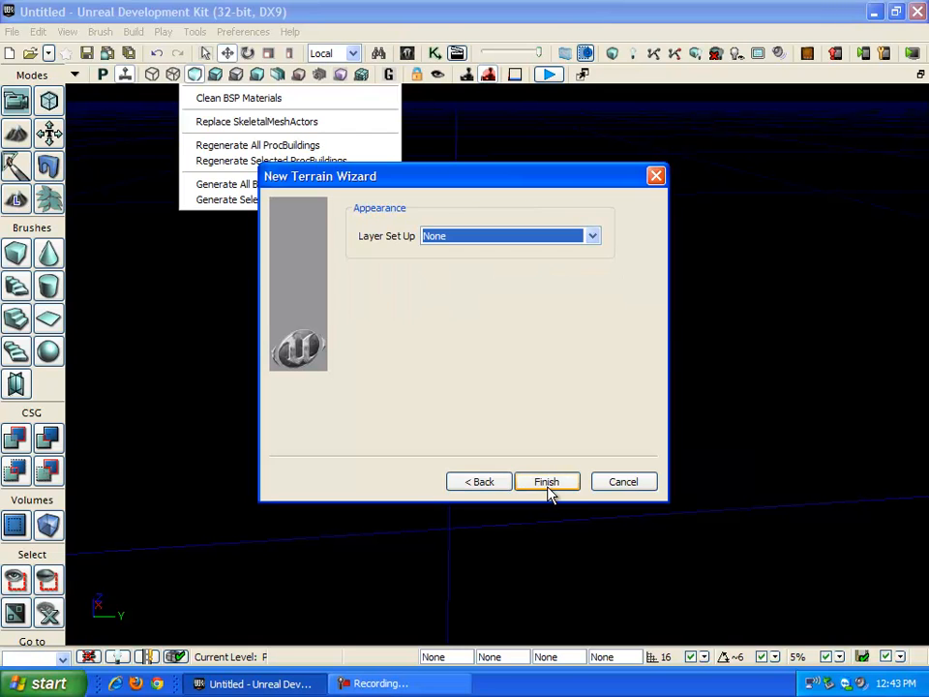
click(551, 482)
right_drag(536, 402, 207, 261)
key(q)
key(e)
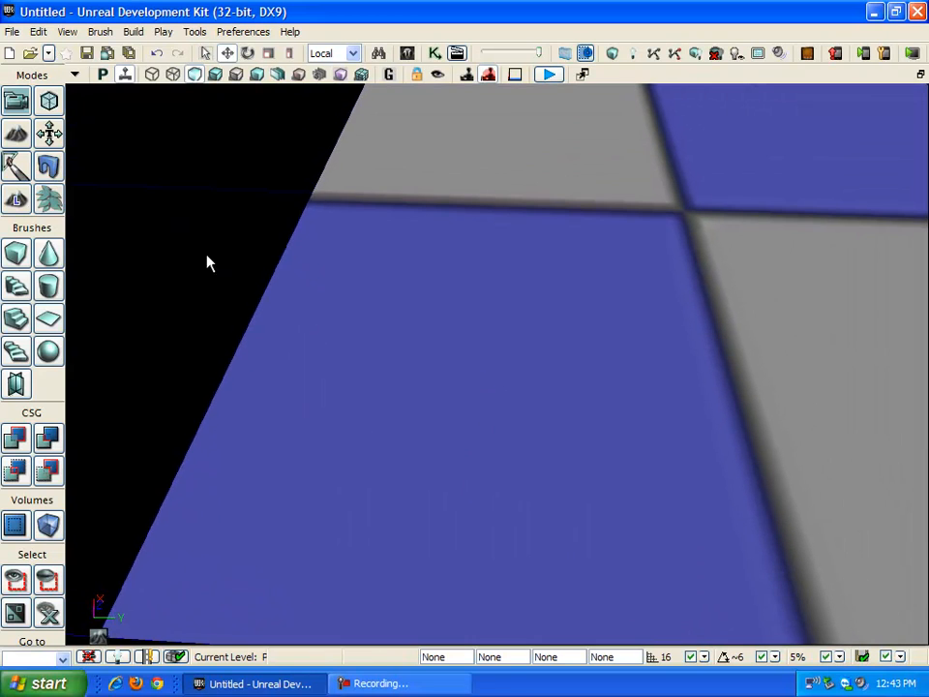
Enter terrain editing mode and turn on the terrain's wireframe, moving the settings window off the terrain.
click(15, 135)
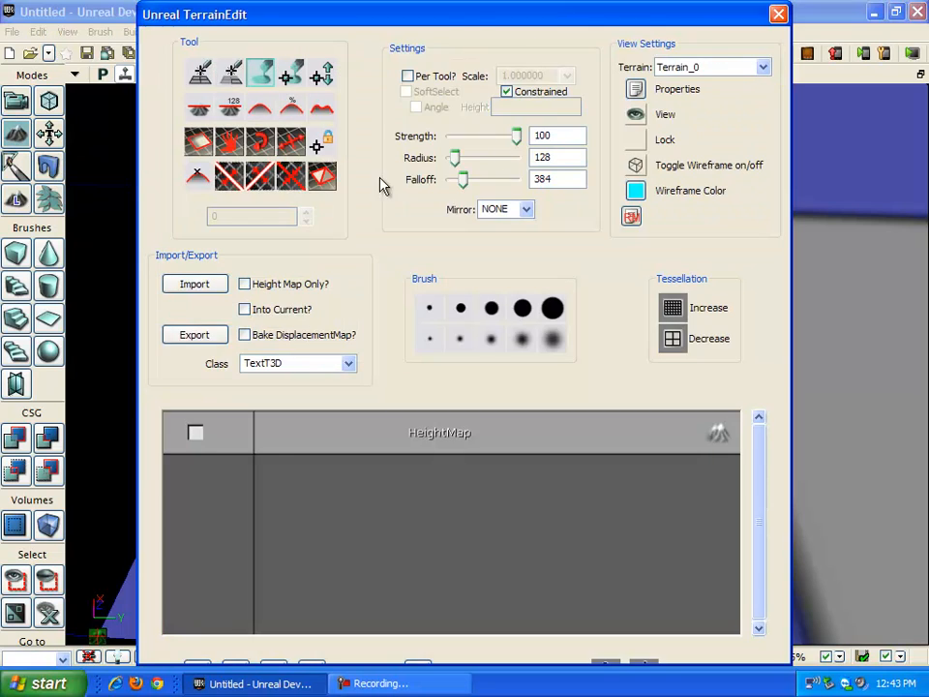
drag(436, 19, 590, 87)
drag(646, 87, 646, 138)
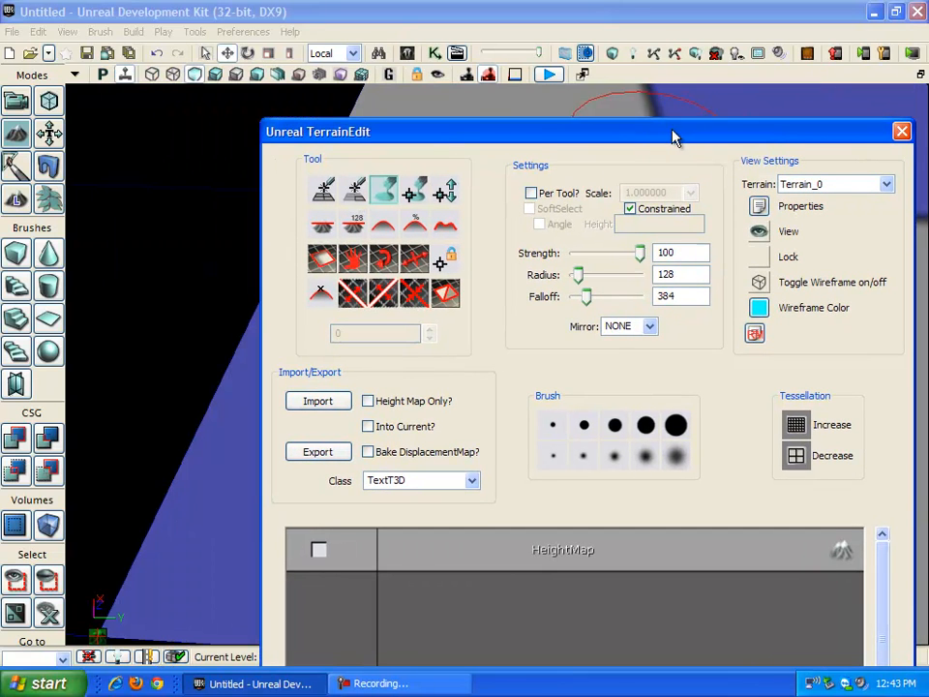
drag(521, 141, 618, 147)
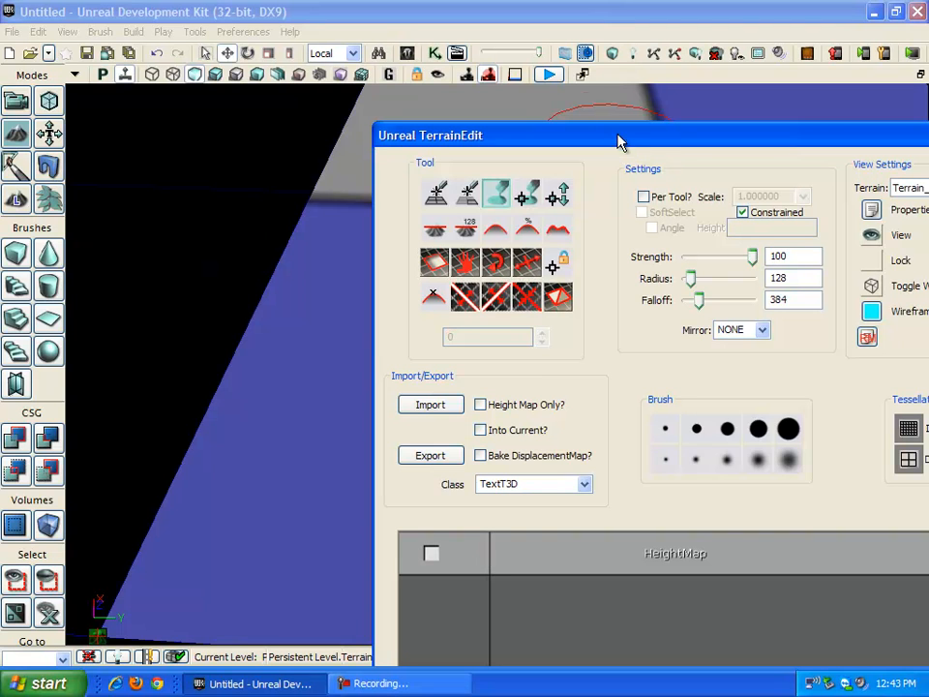
drag(638, 154, 273, 169)
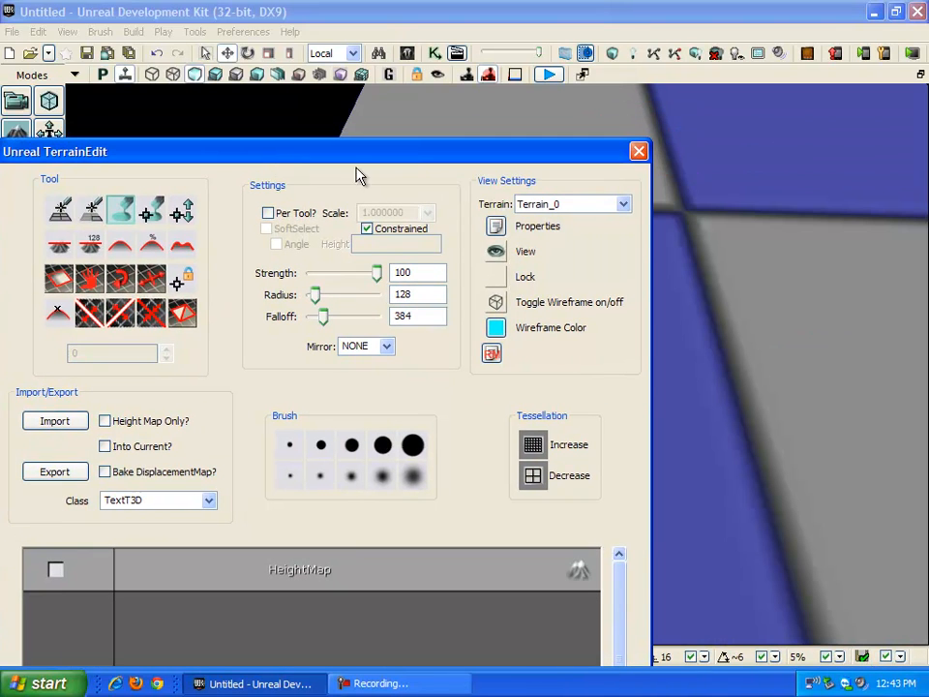
click(494, 305)
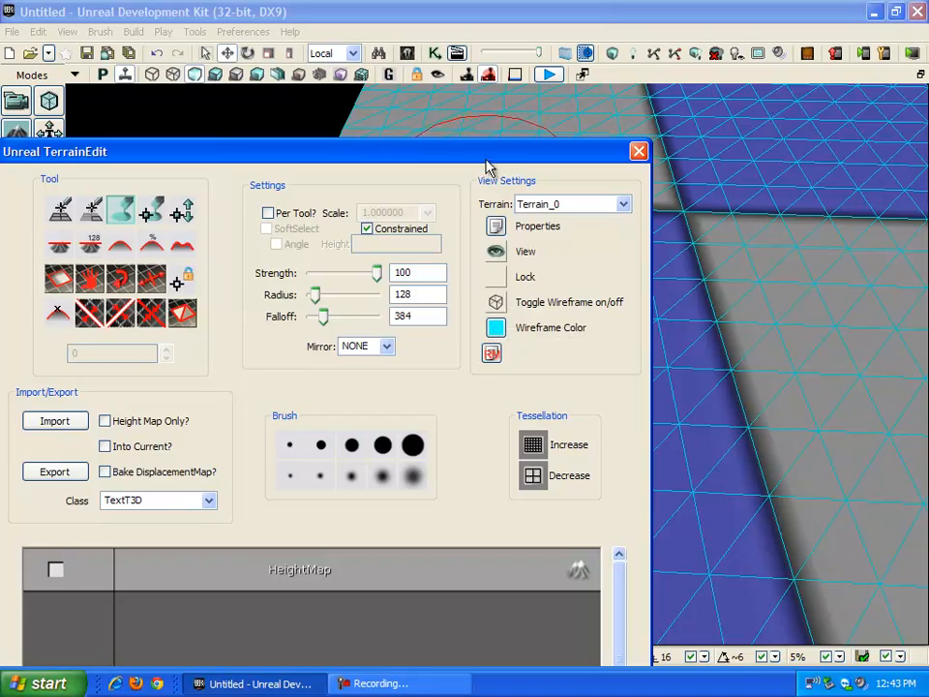
drag(486, 159, 211, 146)
Try one sculpting stroke on the terrain with the Paint tool and undo it.
right_drag(634, 281, 519, 328)
mouse_move(520, 327)
ctrl+mouse_down()
mouse_move(477, 315)
mouse_move(485, 334)
mouse_move(504, 319)
ctrl+mouse_up()
key(ctrl+z)
mouse_move(573, 315)
right_down()
mouse_move(441, 270)
mouse_move(736, 387)
right_up()
right_drag(611, 394, 590, 408)
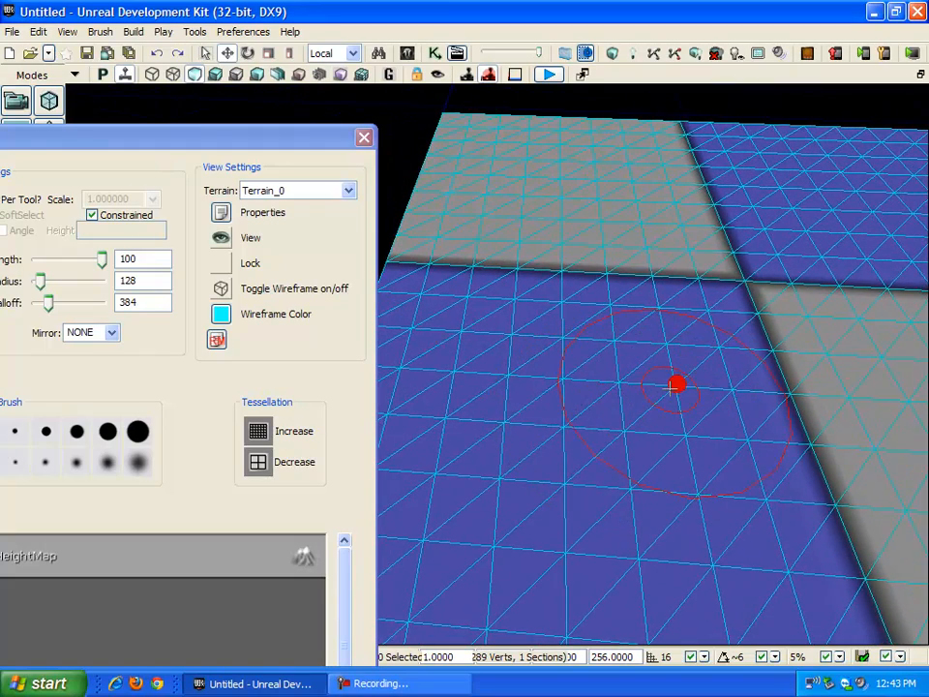
right_drag(667, 381, 101, 355)
drag(139, 145, 199, 108)
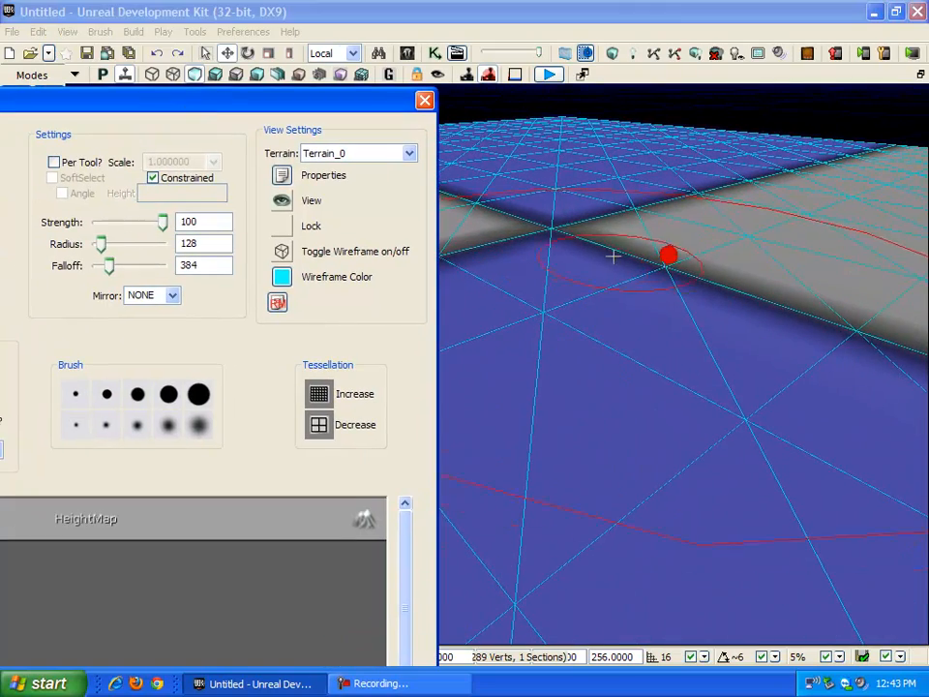
Try raising and lowering spots of the terrain at strength 100, radius 128 and falloff 384.
ctrl+click(642, 246)
right_drag(642, 246, 926, 107)
mouse_move(590, 349)
right_down()
mouse_move(722, 381)
mouse_move(738, 467)
mouse_move(718, 437)
right_up()
ctrl+right_click(720, 387)
ctrl+drag(691, 349, 662, 293)
right_drag(661, 293, 428, 244)
mouse_move(690, 291)
ctrl+right_down()
mouse_move(684, 301)
mouse_move(655, 300)
ctrl+right_up()
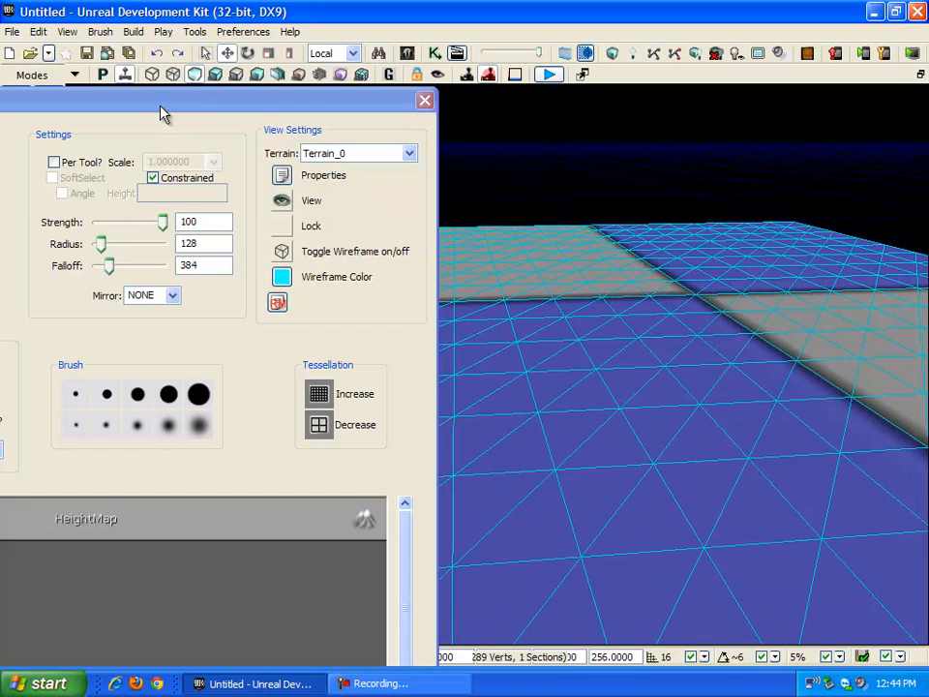
Increase the terrain's tessellation three times, confirming each increase, and inspect the denser wireframe.
drag(163, 110, 183, 105)
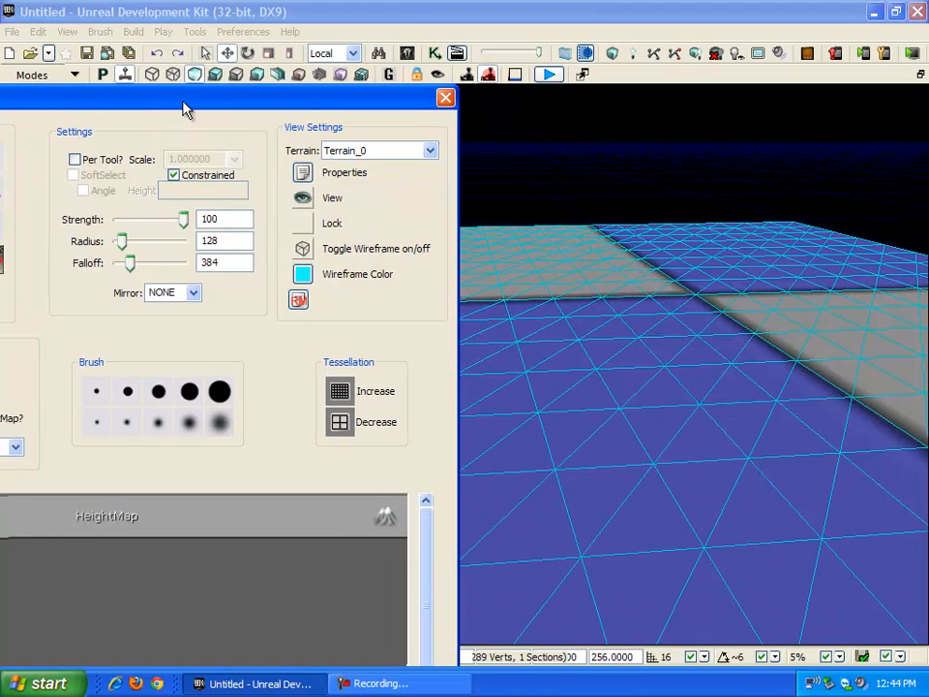
click(351, 400)
click(446, 391)
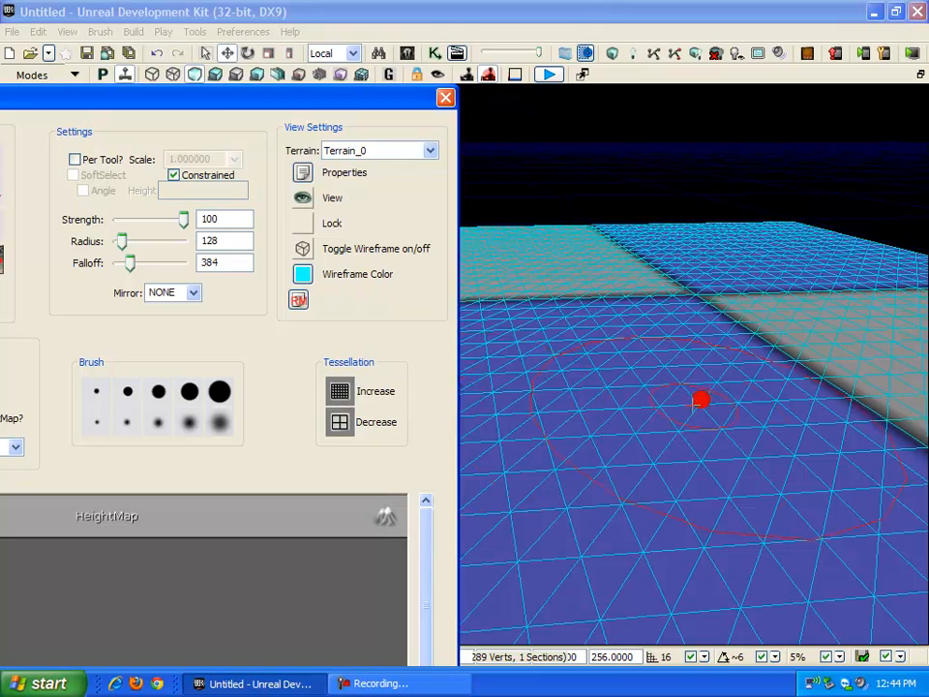
click(349, 399)
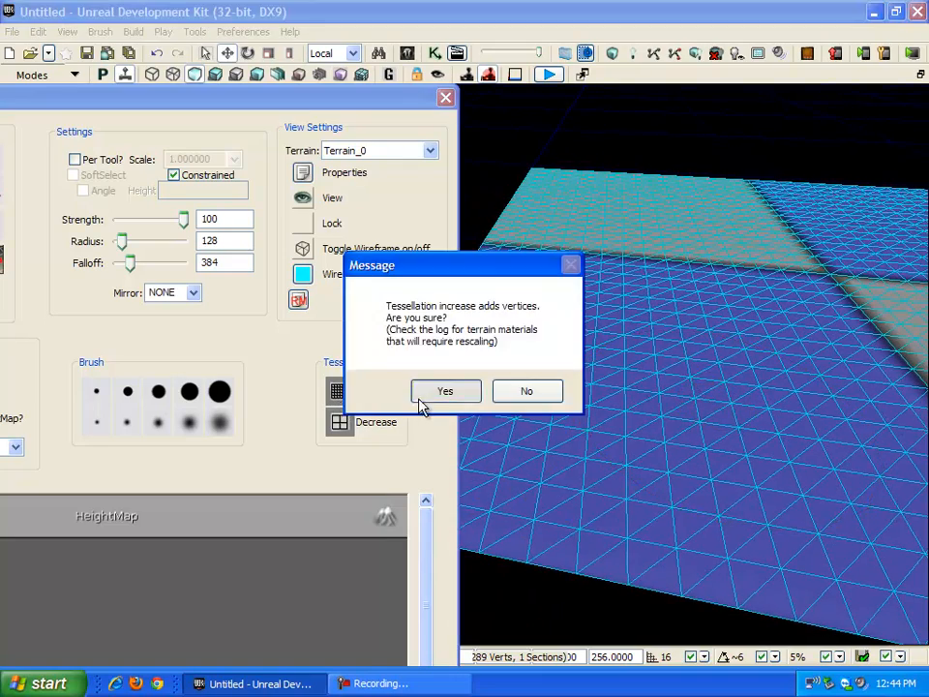
click(416, 398)
click(346, 391)
click(428, 391)
click(584, 380)
scroll(605, 380, up, 5)
scroll(608, 380, up, 3)
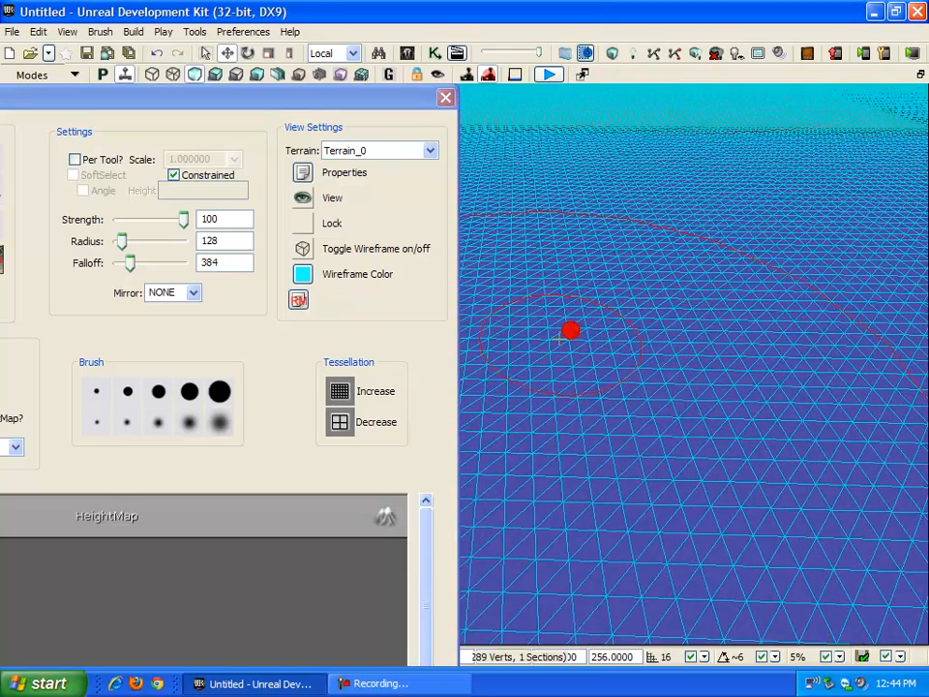
scroll(433, 388, down, 8)
Increase the terrain's tessellation one more level, then decrease it by one level.
click(341, 390)
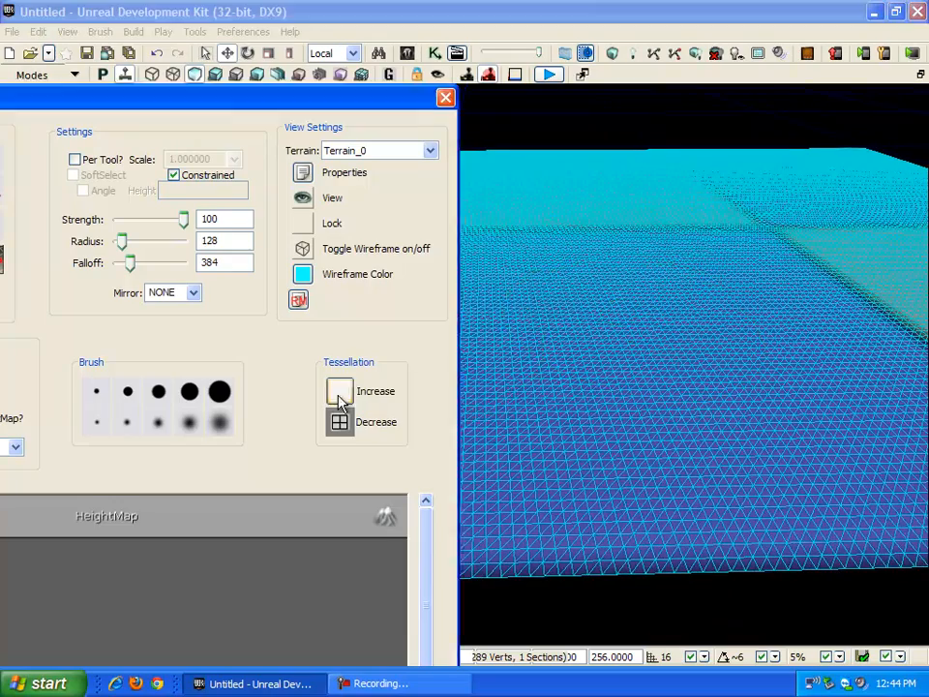
click(444, 391)
scroll(580, 349, down, 3)
scroll(580, 348, up, 5)
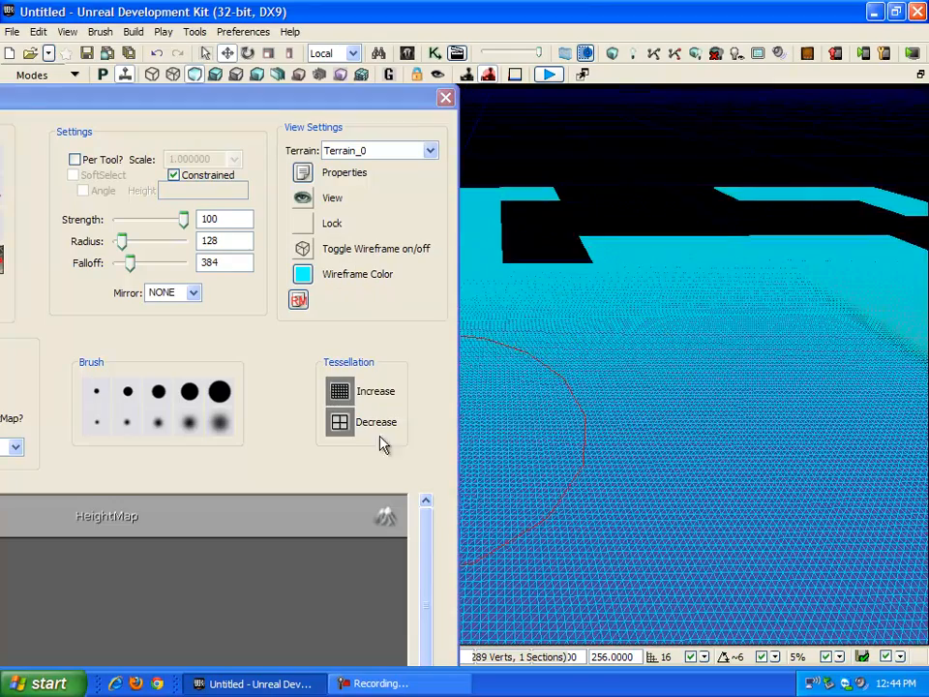
click(351, 427)
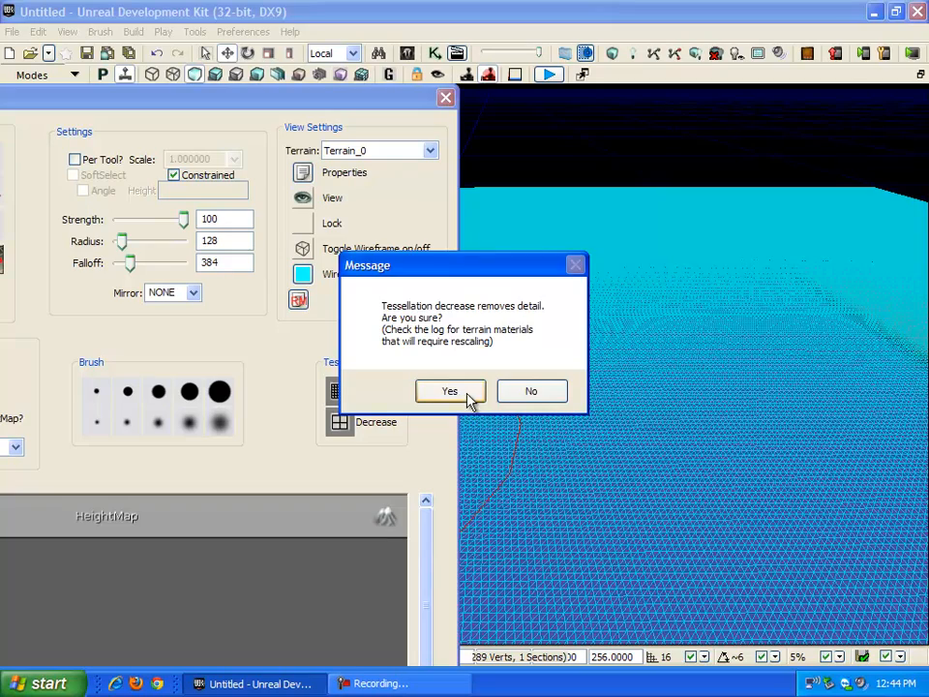
click(467, 389)
scroll(626, 369, up, 5)
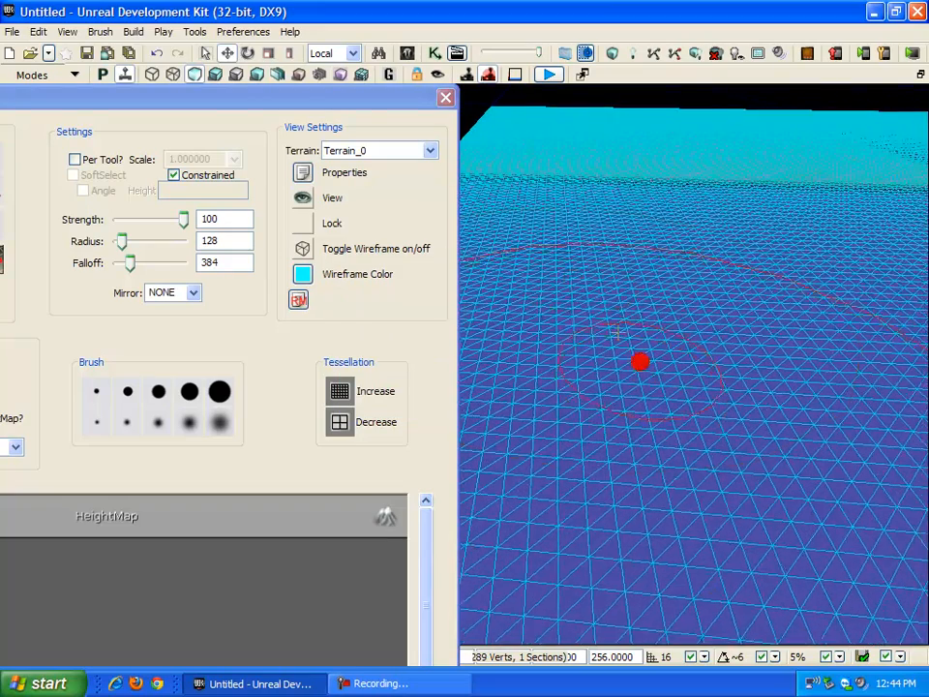
Lower the brush strength to 21 and raise a smooth hill on the terrain.
drag(308, 109, 250, 111)
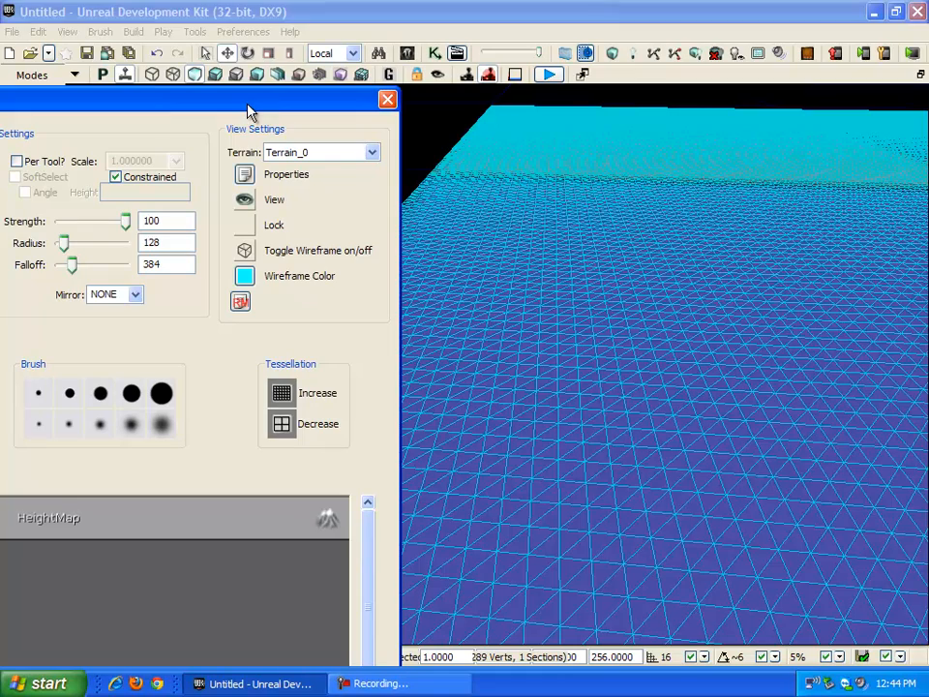
right_drag(611, 296, 632, 312)
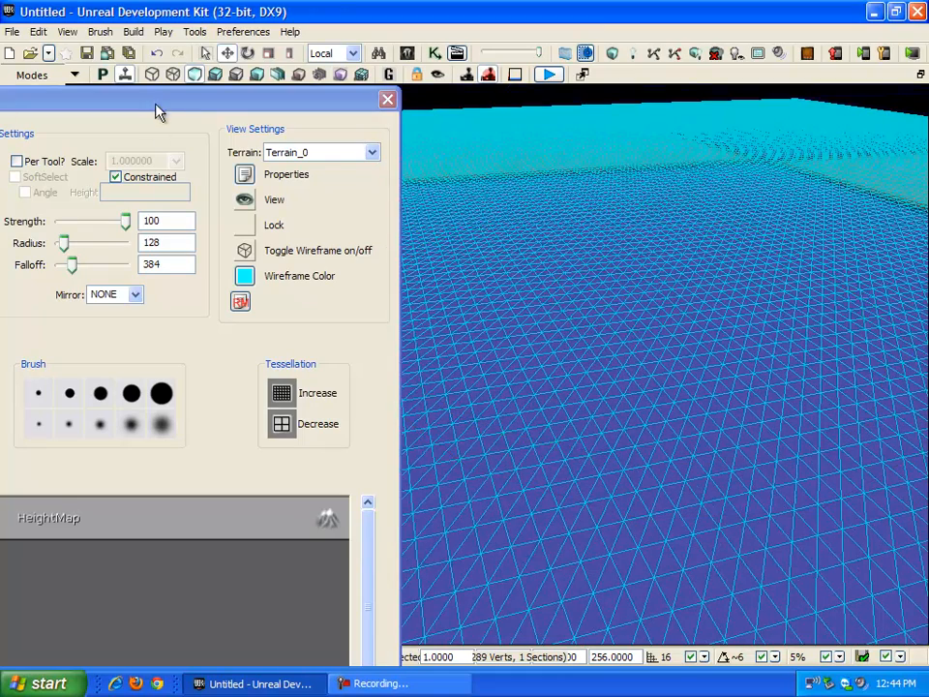
drag(112, 100, 259, 107)
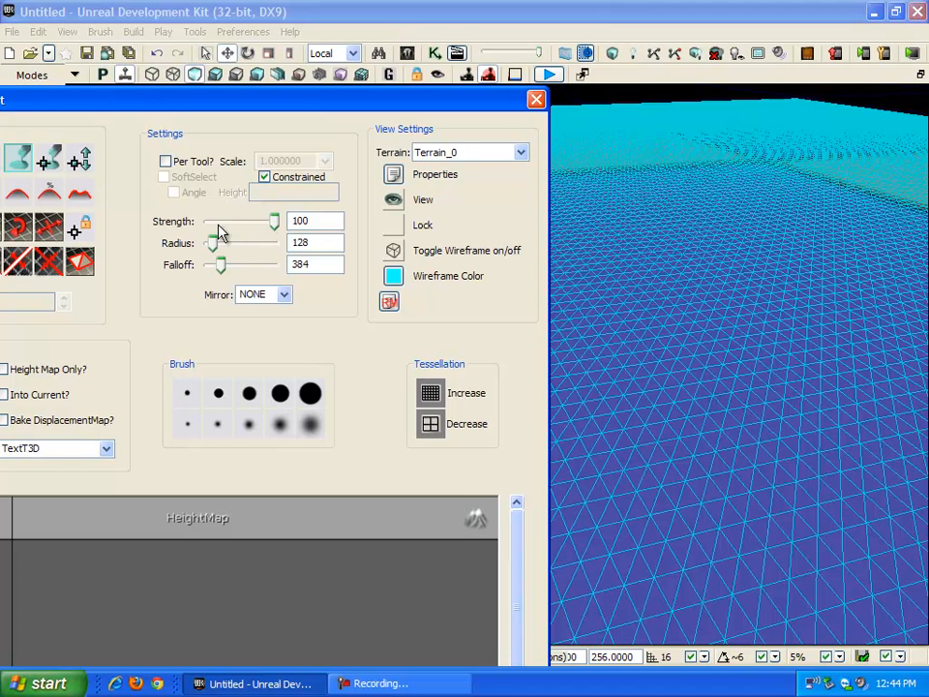
drag(428, 101, 251, 103)
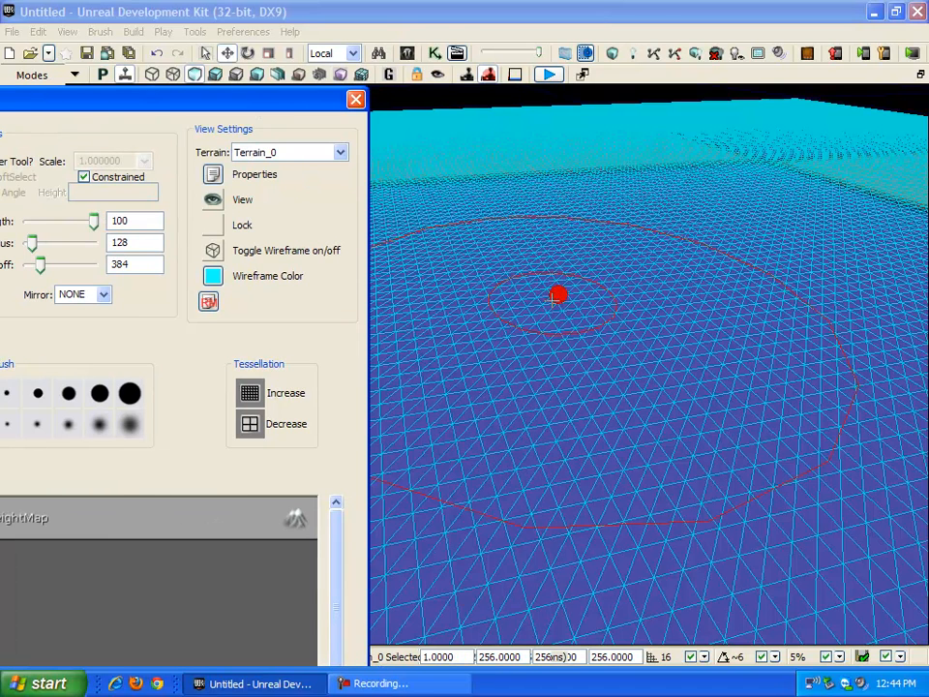
drag(95, 222, 15, 223)
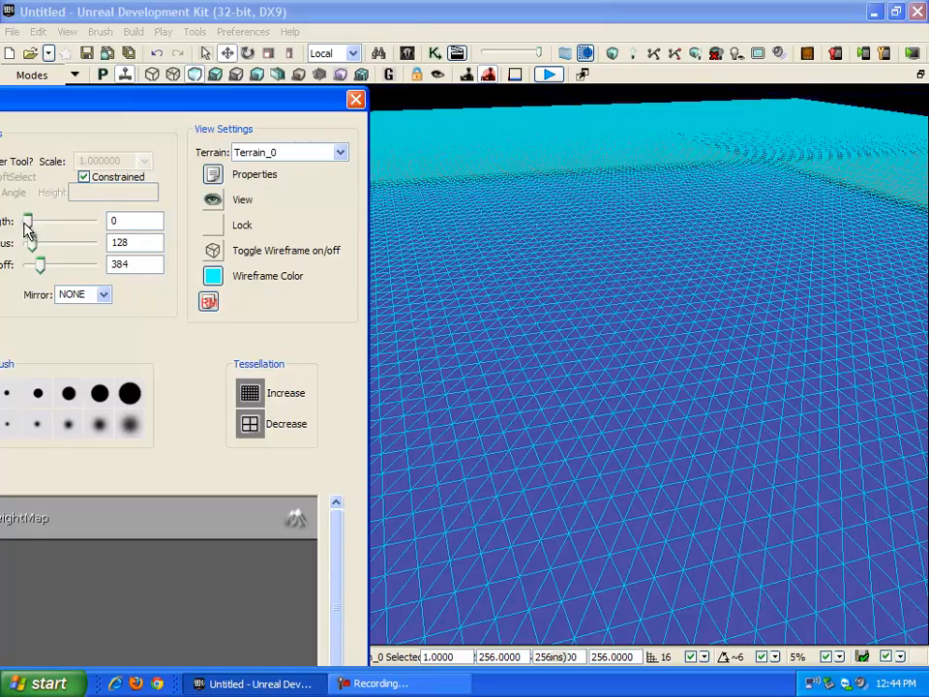
mouse_move(605, 267)
ctrl+mouse_down()
mouse_move(613, 263)
mouse_move(606, 271)
ctrl+mouse_up()
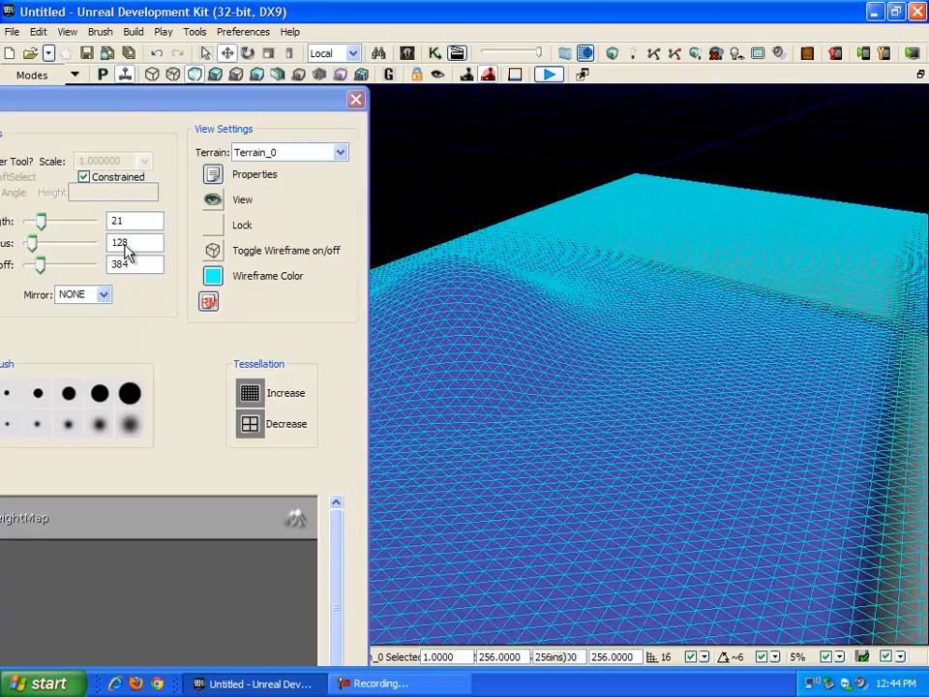
Set the brush strength to 100, raise terrain beside the first hill, and undo both sculpting strokes.
drag(40, 225, 112, 223)
right_drag(666, 296, 755, 301)
ctrl+drag(751, 304, 756, 308)
right_drag(755, 308, 530, 323)
key(ctrl+z)
key(ctrl+z)
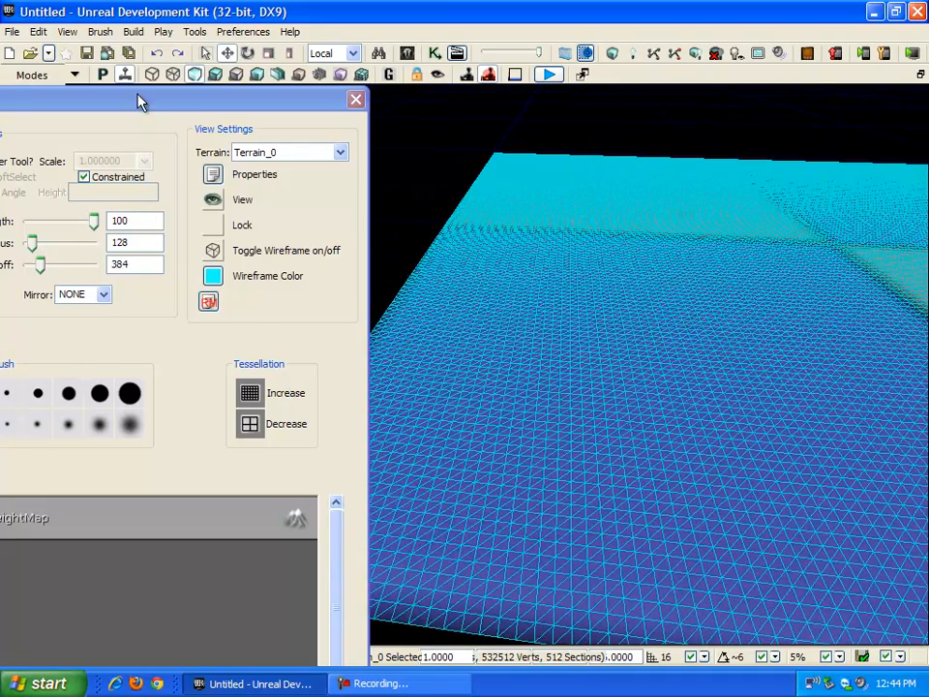
drag(138, 103, 214, 105)
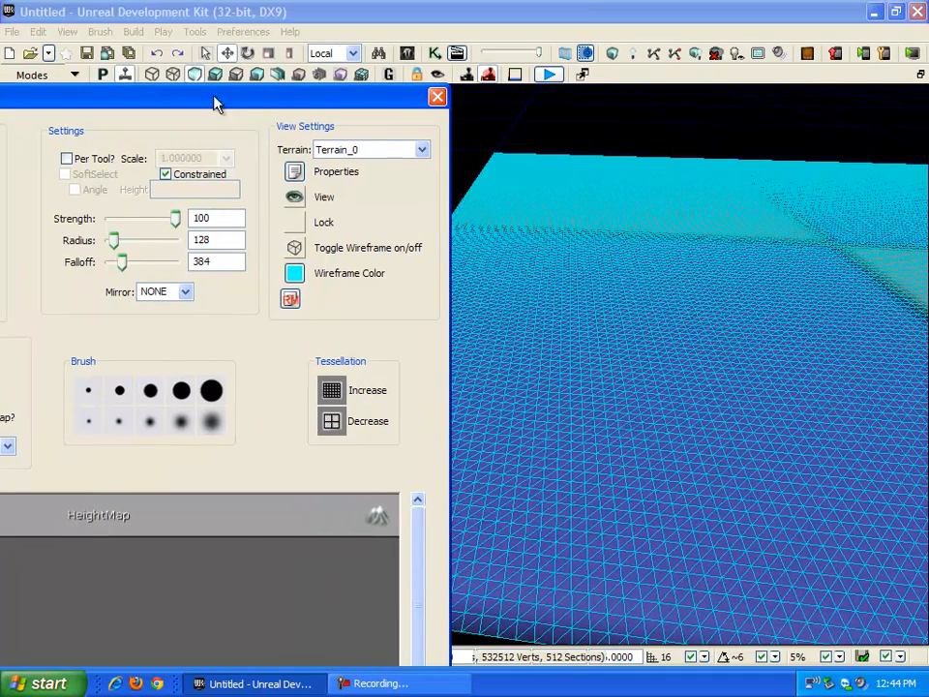
Try larger radius and falloff values for the terrain brush, settling on a radius of 212 and a falloff of 112.
ctrl+drag(715, 261, 730, 224)
right_drag(730, 223, 755, 242)
click(144, 243)
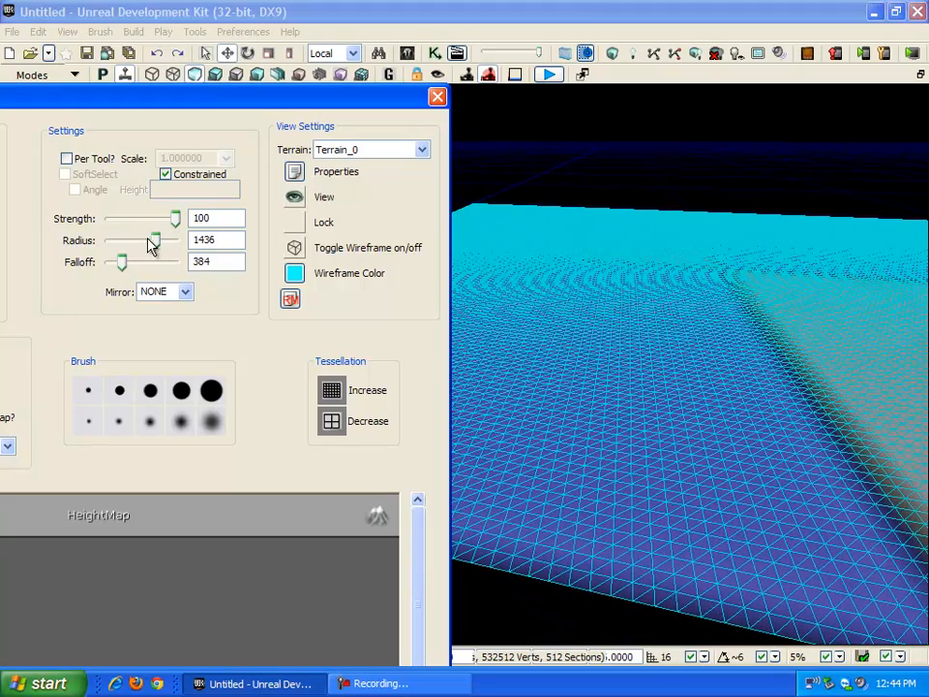
right_drag(629, 341, 620, 360)
mouse_move(129, 270)
mouse_down()
mouse_move(122, 265)
mouse_move(149, 265)
mouse_up()
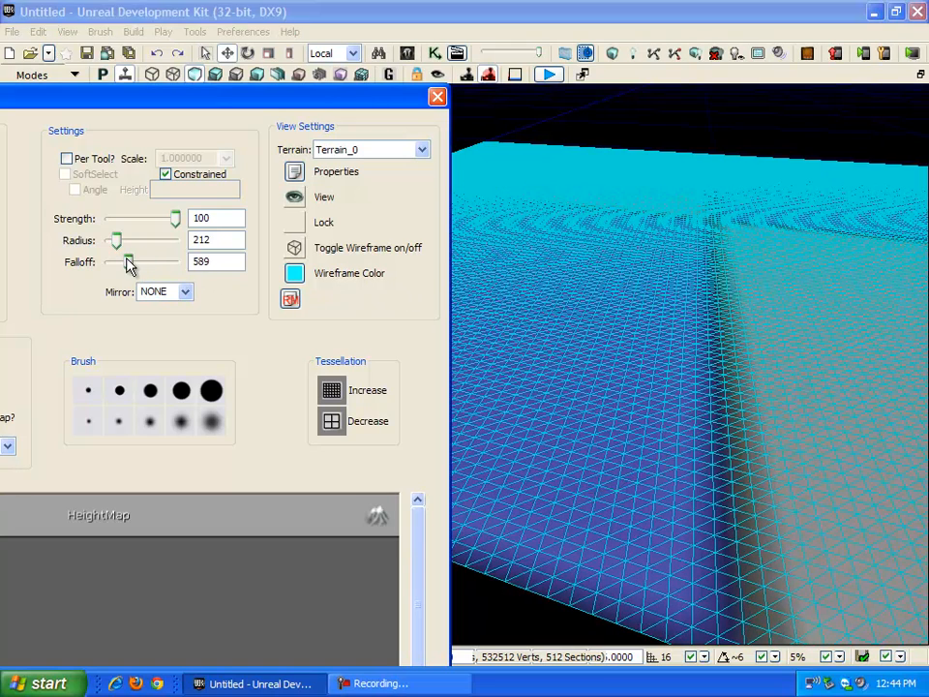
mouse_move(647, 280)
mouse_down()
mouse_move(662, 264)
mouse_move(607, 392)
mouse_move(659, 375)
mouse_up()
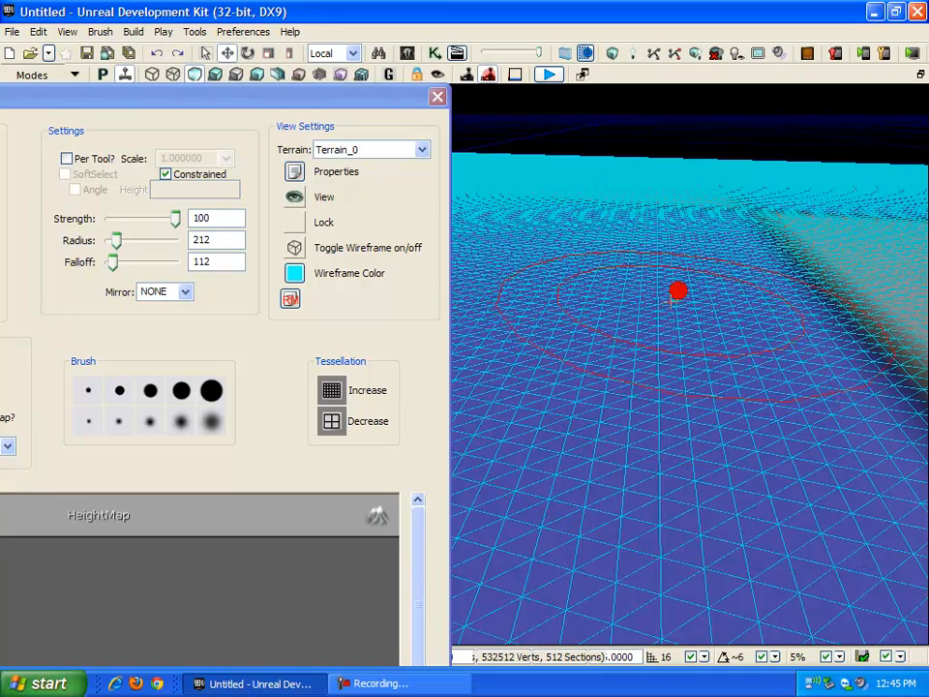
Raise test areas of the terrain with the smaller brush and undo the last two strokes.
ctrl+drag(678, 294, 668, 298)
mouse_move(670, 301)
middle_down()
mouse_move(730, 338)
mouse_move(674, 350)
middle_up()
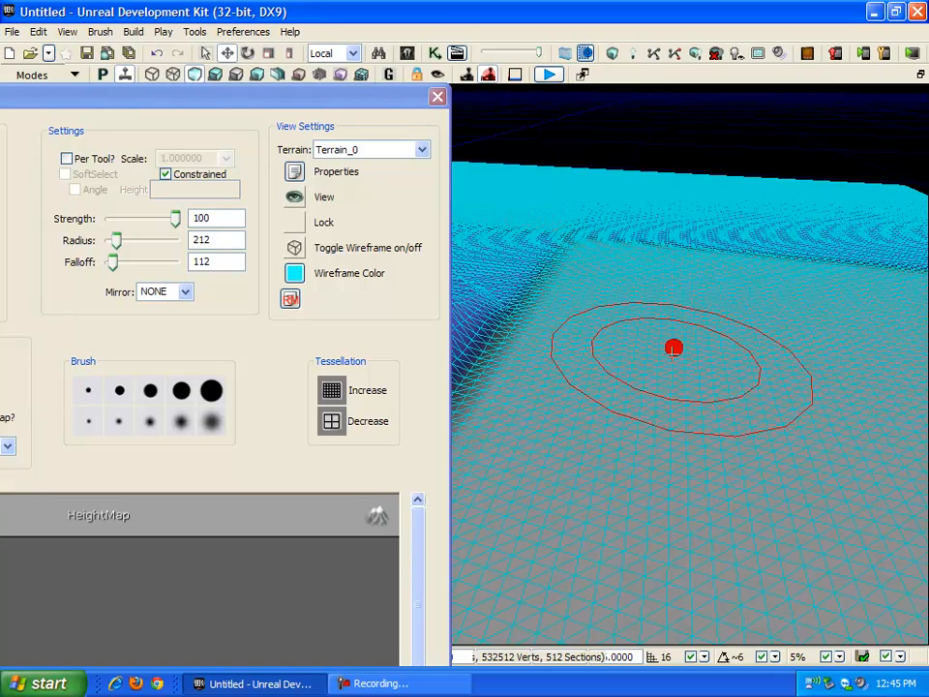
right_drag(673, 350, 604, 356)
middle_drag(604, 356, 619, 354)
ctrl+drag(806, 345, 799, 336)
middle_drag(799, 336, 730, 346)
right_drag(731, 345, 577, 334)
key(ctrl+z)
key(ctrl+z)
right_drag(692, 347, 840, 274)
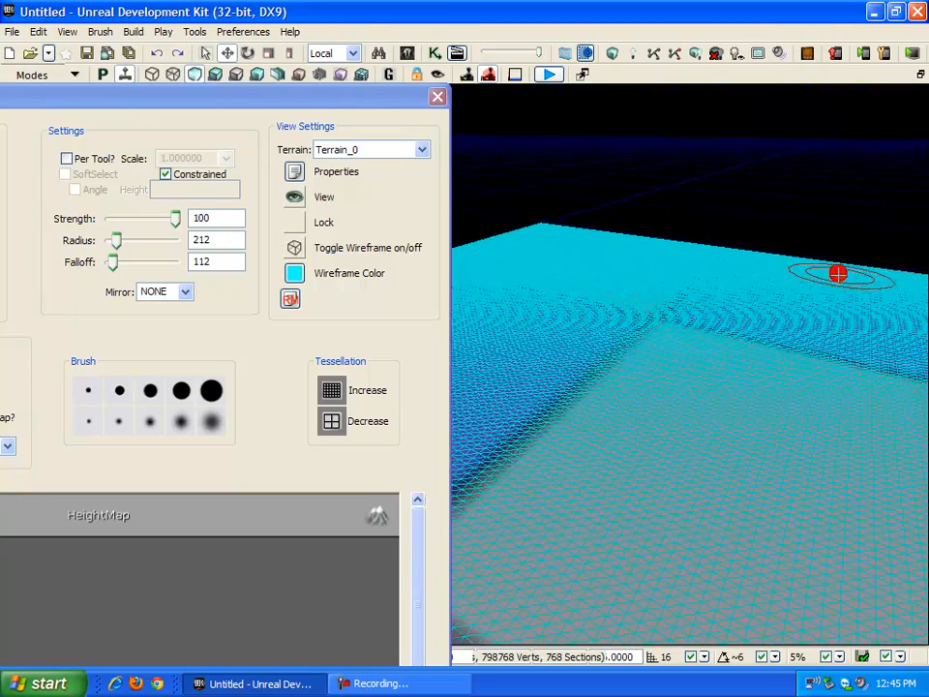
Set the brush radius to 168 and the strength to 64, and raise a tall hill near the terrain's edge.
middle_drag(840, 273, 64, 333)
mouse_move(115, 240)
mouse_down()
mouse_move(130, 241)
mouse_move(118, 249)
mouse_up()
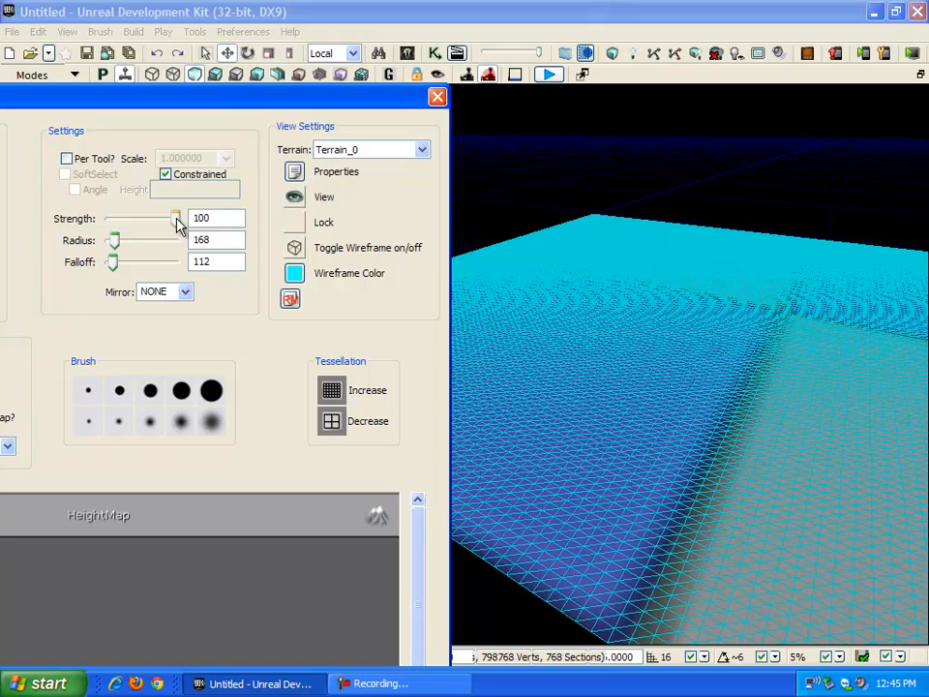
mouse_move(593, 353)
ctrl+mouse_down()
mouse_move(617, 312)
mouse_move(604, 262)
mouse_move(509, 263)
mouse_move(817, 286)
mouse_move(794, 304)
ctrl+mouse_up()
mouse_move(794, 303)
right_down()
mouse_move(795, 380)
mouse_move(660, 362)
right_up()
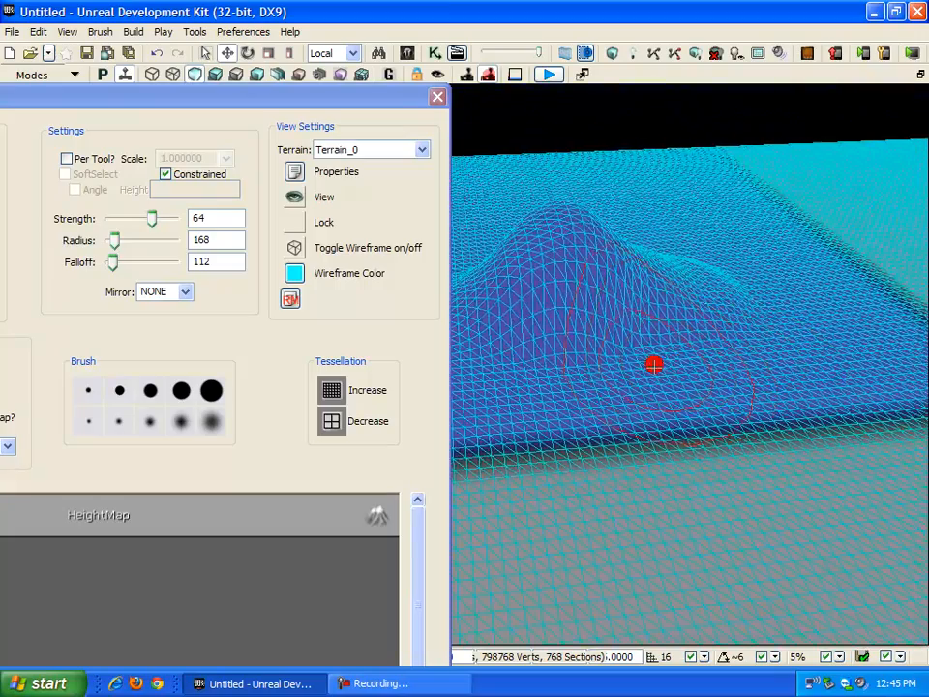
Extend the hill with further strokes, raising ridges down to the grey section and reshaping its peak.
mouse_move(675, 361)
ctrl+mouse_down()
mouse_move(703, 334)
mouse_move(677, 312)
ctrl+mouse_up()
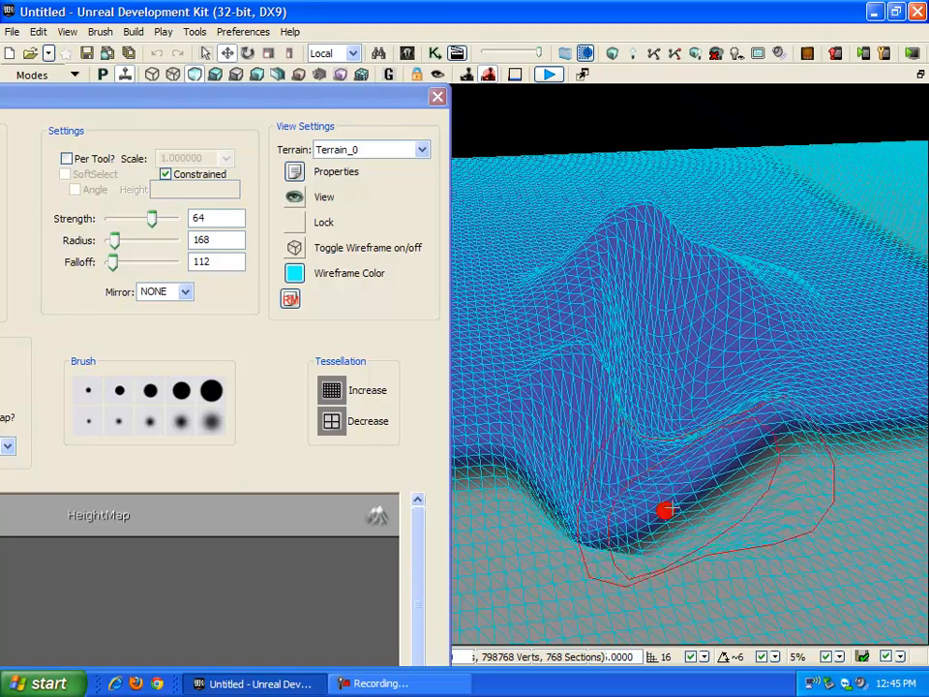
ctrl+drag(678, 363, 554, 438)
ctrl+drag(648, 302, 703, 340)
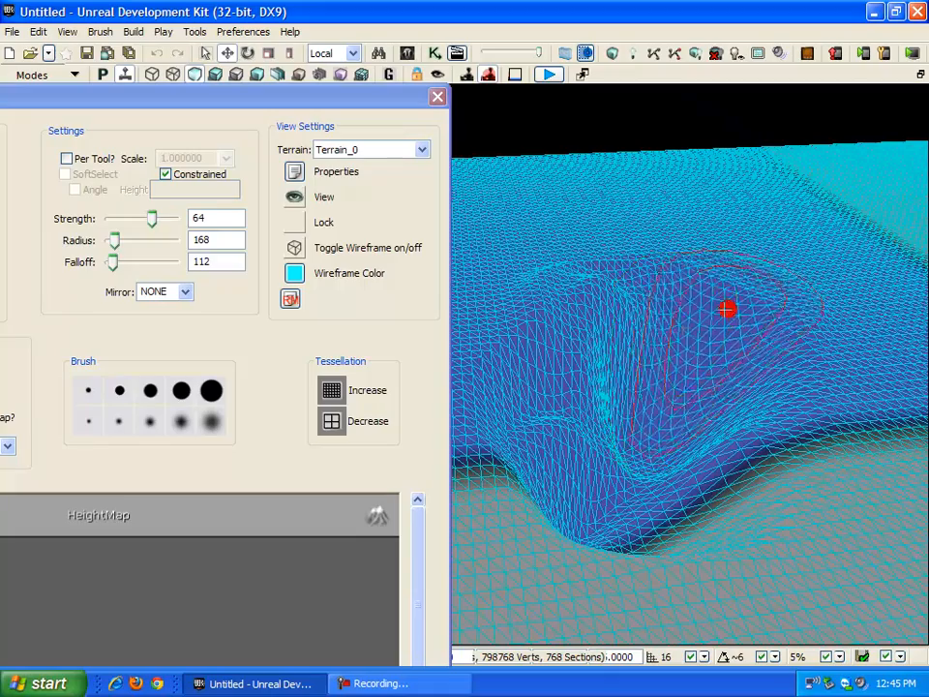
mouse_move(635, 397)
right_down()
mouse_move(506, 392)
mouse_move(736, 435)
mouse_move(866, 486)
mouse_move(571, 364)
right_up()
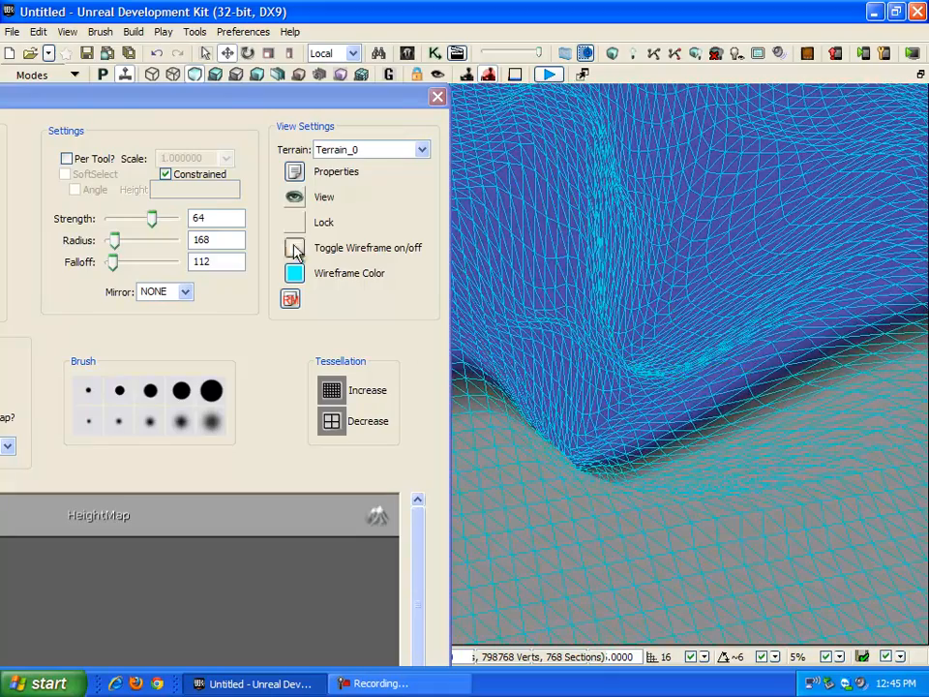
Turn off the terrain wireframe to inspect the sculpted surface and turn the wireframe back on.
click(290, 242)
mouse_move(555, 255)
right_down()
mouse_move(458, 163)
mouse_move(192, 164)
mouse_move(394, 142)
mouse_move(454, 411)
right_up()
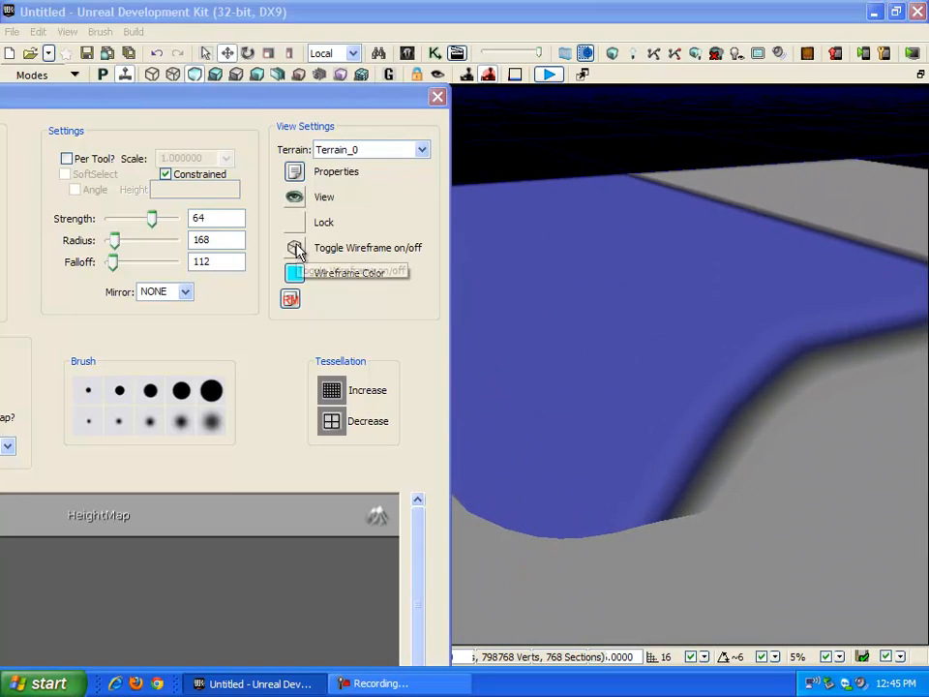
click(294, 248)
drag(614, 354, 586, 282)
Uncover the terrain tools, try levelling the area into a raised plateau with the Flatten tool, and undo the flattening.
drag(304, 101, 499, 355)
click(743, 262)
mouse_move(744, 250)
ctrl+mouse_down()
mouse_move(720, 250)
mouse_move(894, 212)
mouse_move(755, 209)
mouse_move(515, 276)
mouse_move(493, 314)
ctrl+mouse_up()
click(56, 443)
mouse_move(602, 300)
ctrl+mouse_down()
mouse_move(564, 308)
mouse_move(452, 390)
ctrl+mouse_up()
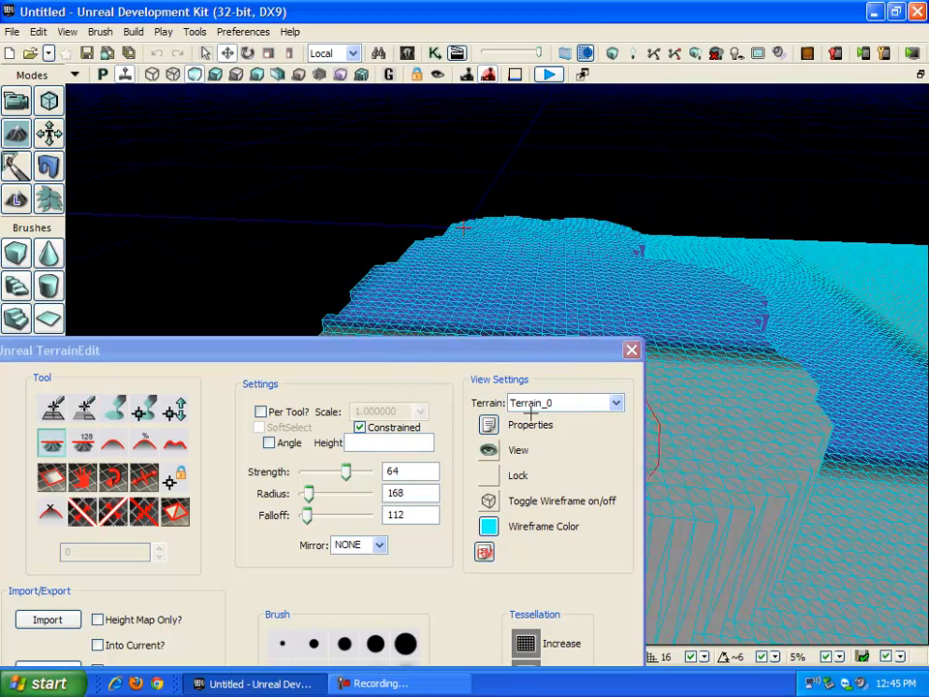
click(575, 257)
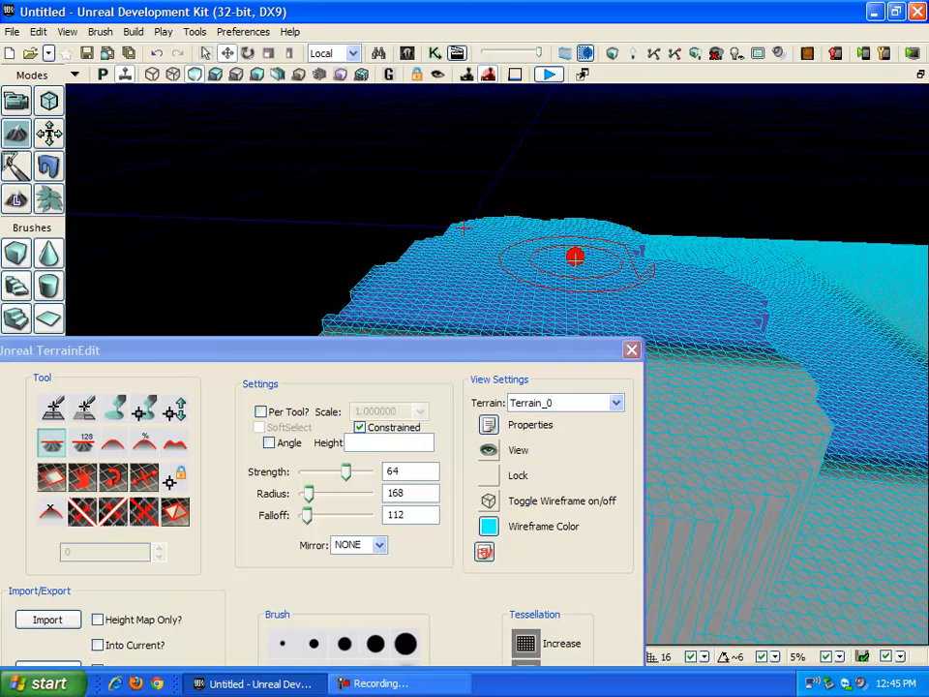
key(ctrl+z)
Move the TerrainEdit window away from the sculpted area and select the tool for adding and removing terrain sectors.
drag(477, 353, 928, 331)
right_drag(580, 271, 193, 276)
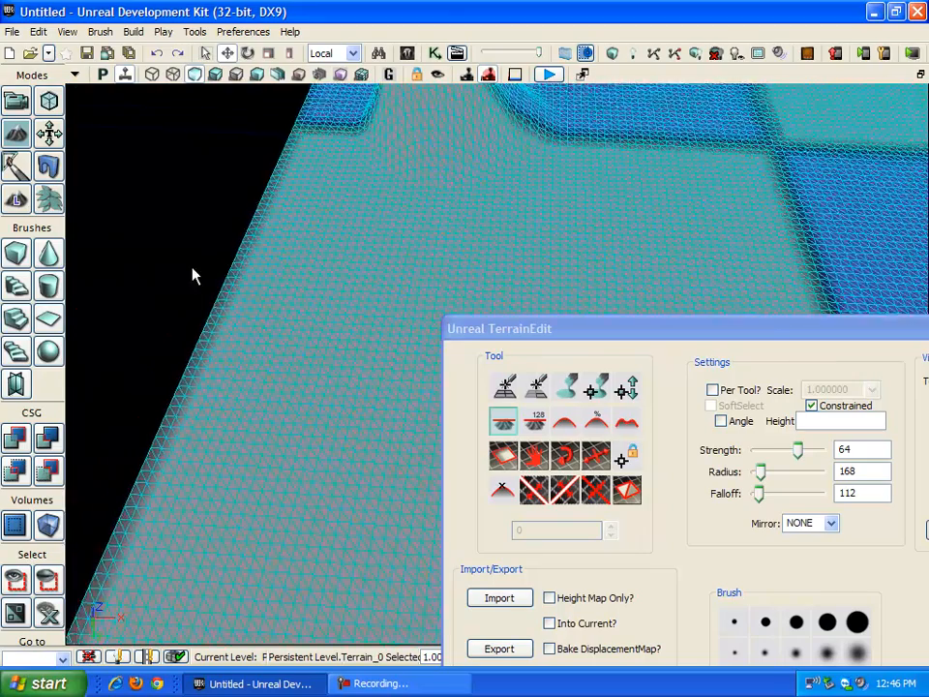
scroll(193, 276, up, 3)
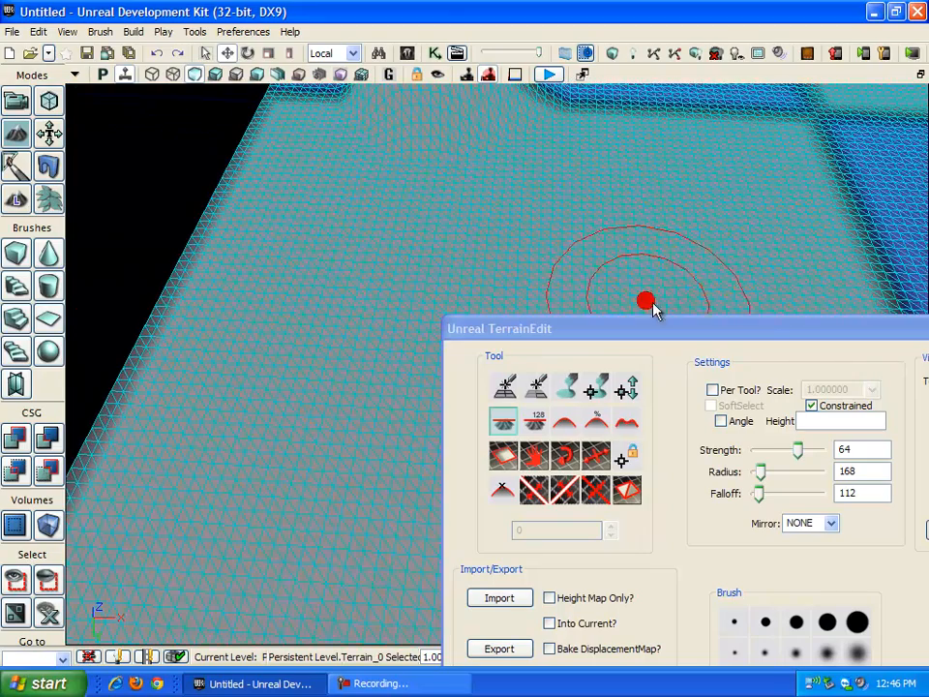
click(511, 396)
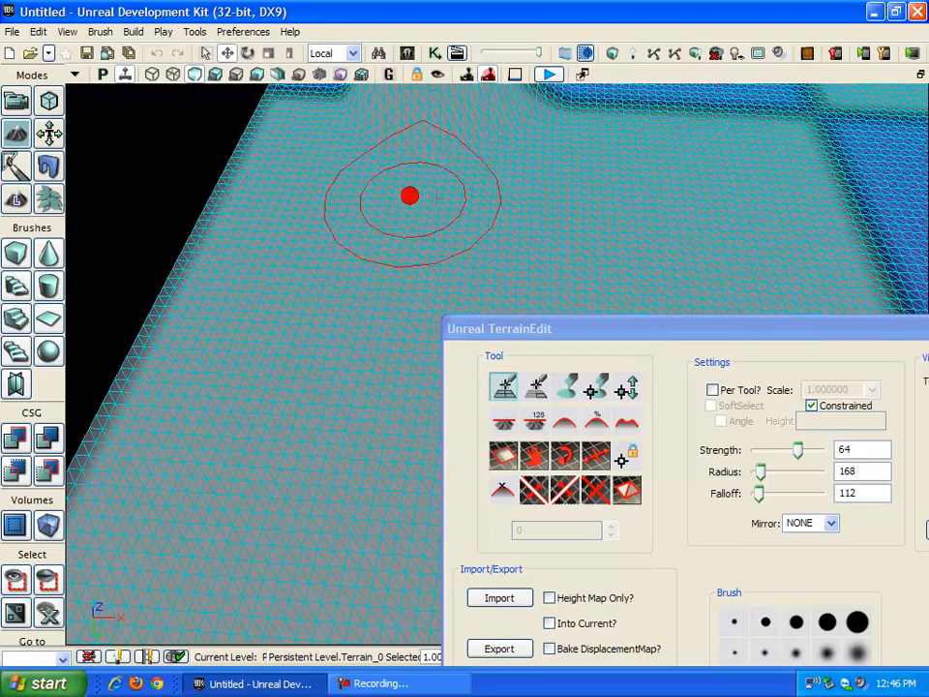
mouse_move(808, 327)
ctrl+mouse_down()
mouse_move(745, 348)
mouse_move(925, 203)
ctrl+mouse_up()
right_drag(483, 164, 315, 247)
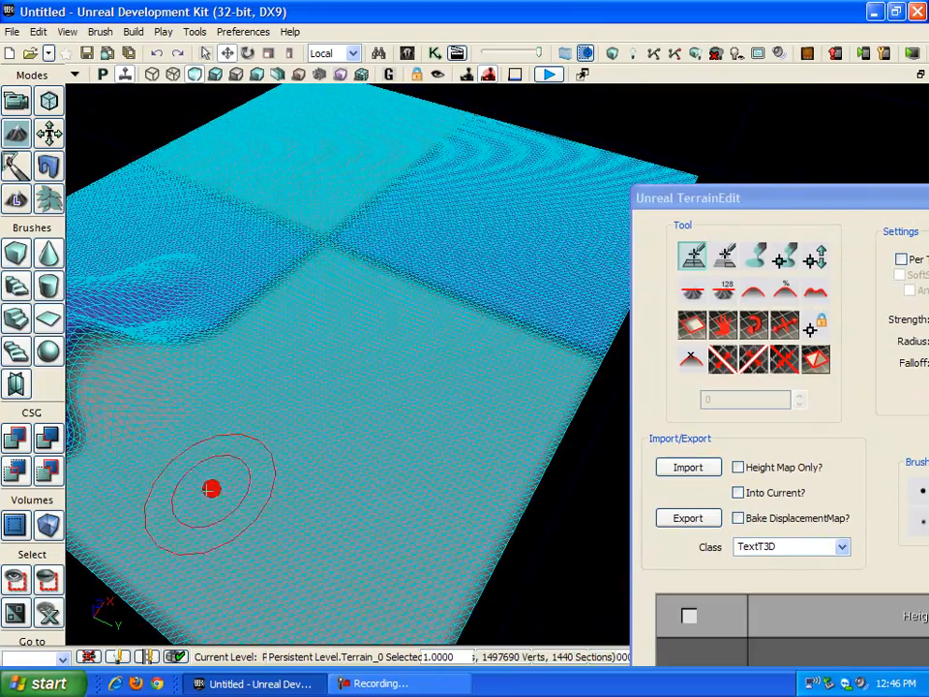
Add sectors along one side of the terrain, try removing sectors along two edges, and undo the removal.
mouse_move(433, 337)
right_down()
mouse_move(562, 238)
mouse_move(559, 193)
mouse_move(437, 245)
mouse_move(334, 424)
mouse_move(380, 352)
right_up()
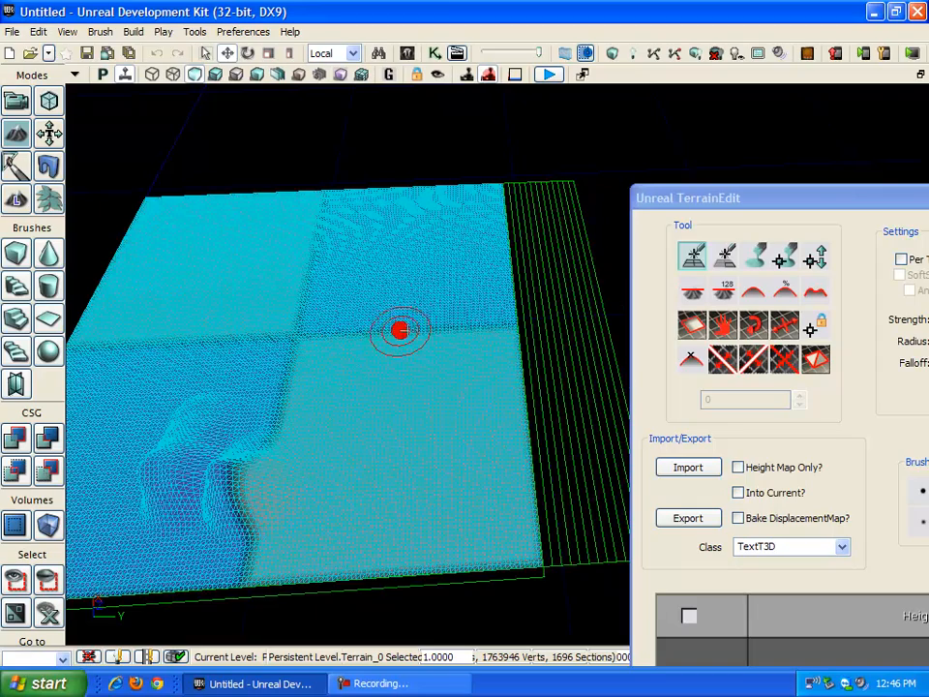
mouse_move(495, 329)
right_down()
mouse_move(273, 317)
mouse_move(380, 242)
mouse_move(394, 185)
mouse_move(477, 99)
mouse_move(557, 202)
mouse_move(441, 172)
mouse_move(444, 143)
mouse_move(437, 153)
right_up()
right_drag(467, 263, 730, 242)
click(727, 256)
click(500, 227)
right_drag(500, 227, 438, 444)
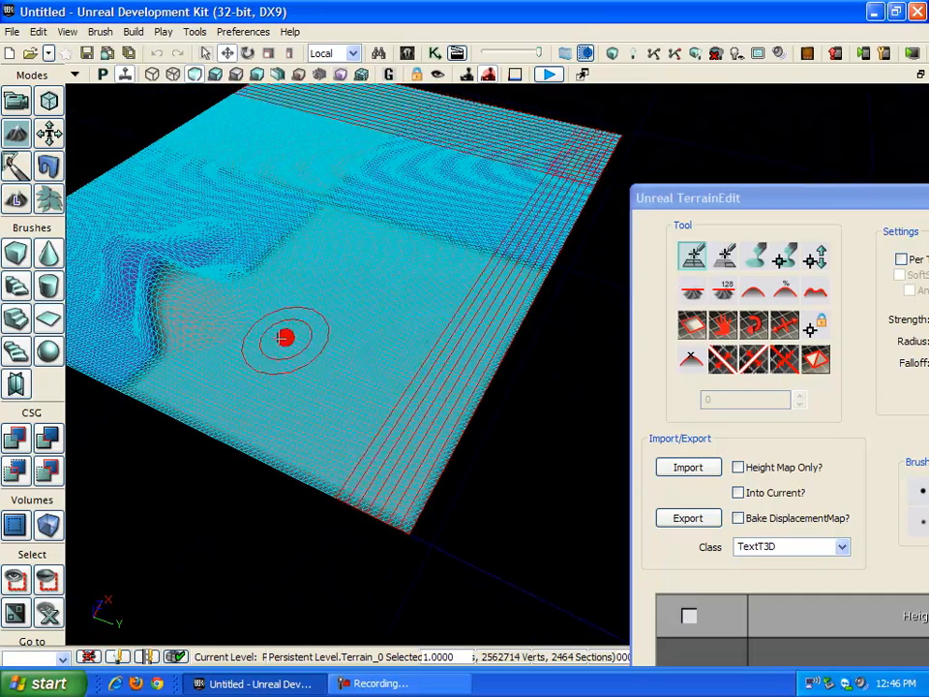
key(ctrl+z)
Mark out new sectors along the terrain's two far edges to extend it.
right_drag(286, 315, 230, 254)
scroll(231, 254, up, 2)
right_drag(466, 364, 461, 317)
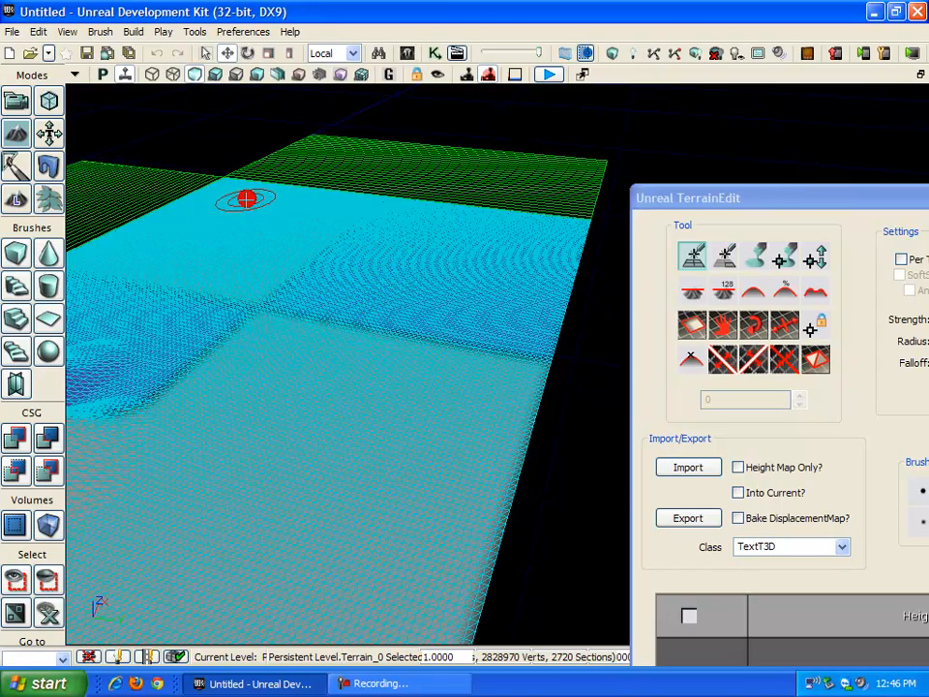
right_drag(247, 200, 153, 176)
scroll(424, 269, up, 2)
scroll(423, 264, up, 2)
mouse_move(424, 264)
right_down()
mouse_move(423, 202)
mouse_move(404, 190)
mouse_move(446, 224)
mouse_move(392, 232)
mouse_move(348, 214)
mouse_move(349, 232)
mouse_move(420, 278)
mouse_move(342, 262)
mouse_move(381, 238)
mouse_move(394, 244)
right_up()
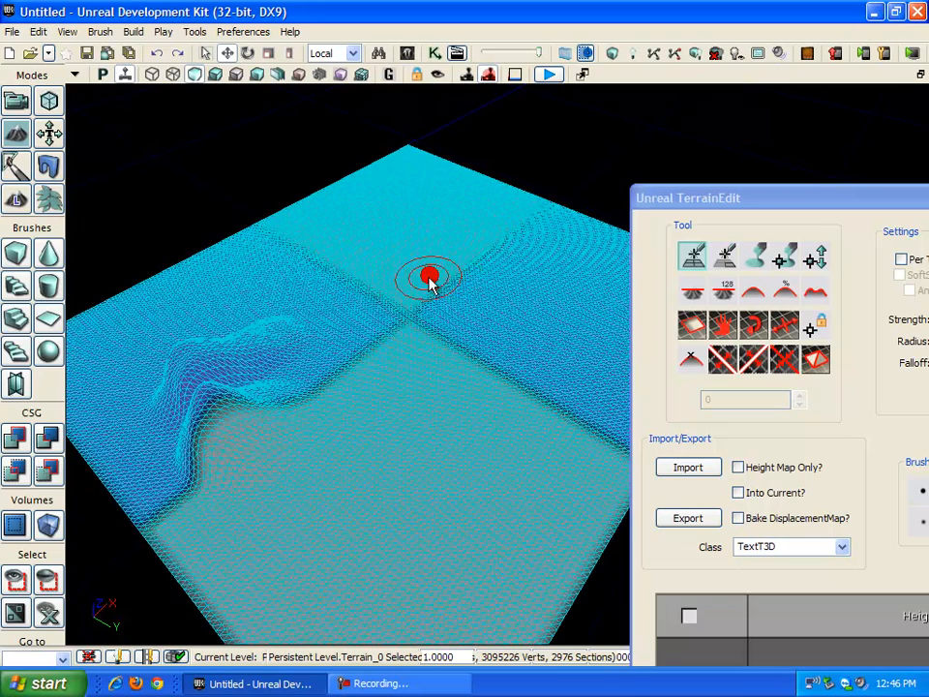
Switch to the Paint tool and raise low bumps on the grey ground beside the hill.
click(726, 261)
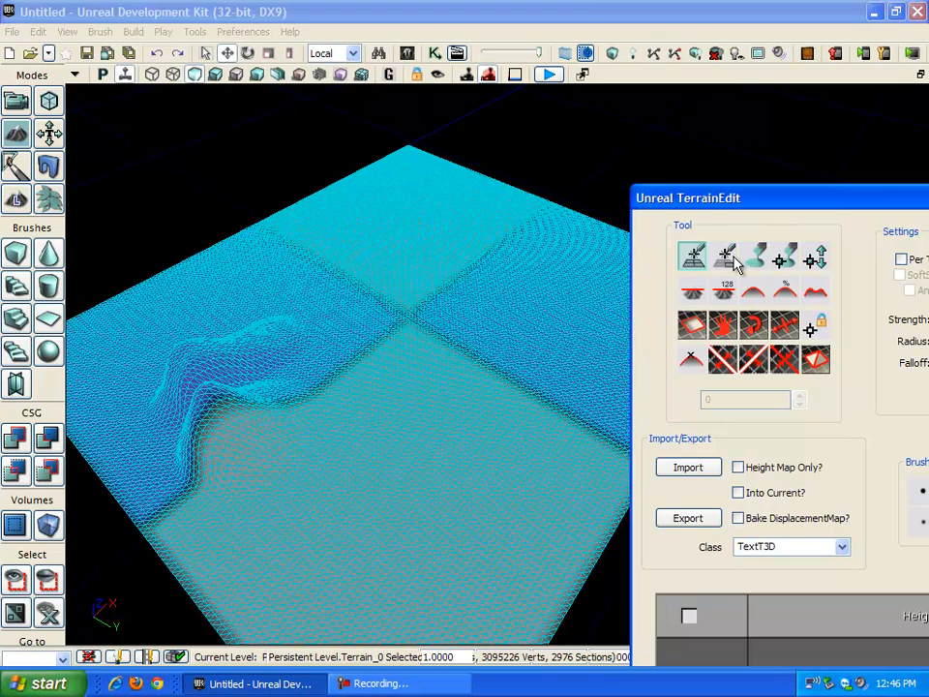
key(w)
mouse_move(515, 308)
right_down()
mouse_move(403, 334)
mouse_move(369, 294)
mouse_move(292, 256)
right_up()
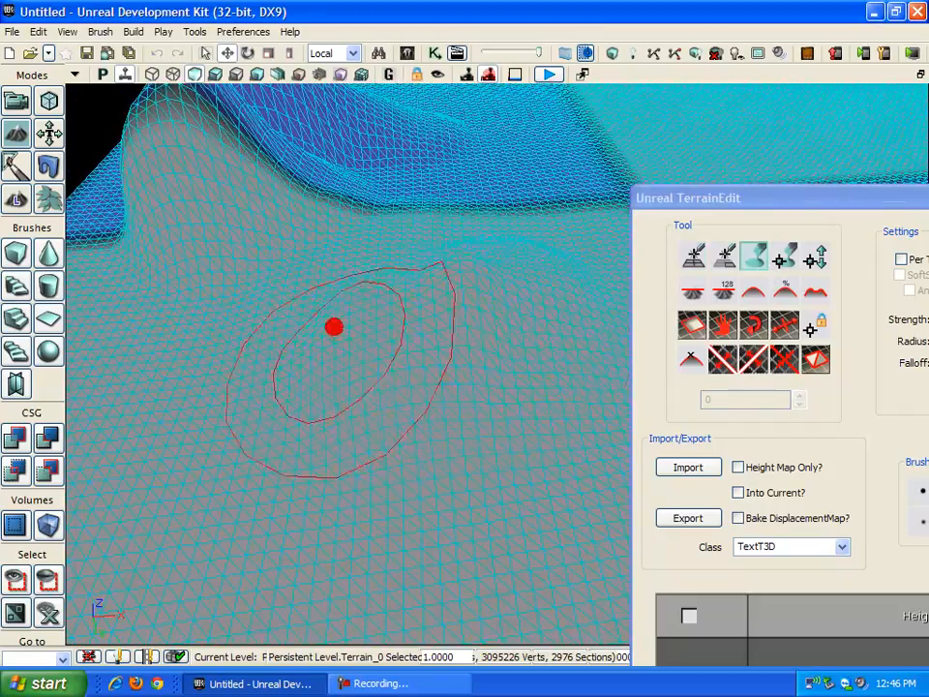
key(s)
right_drag(389, 280, 446, 321)
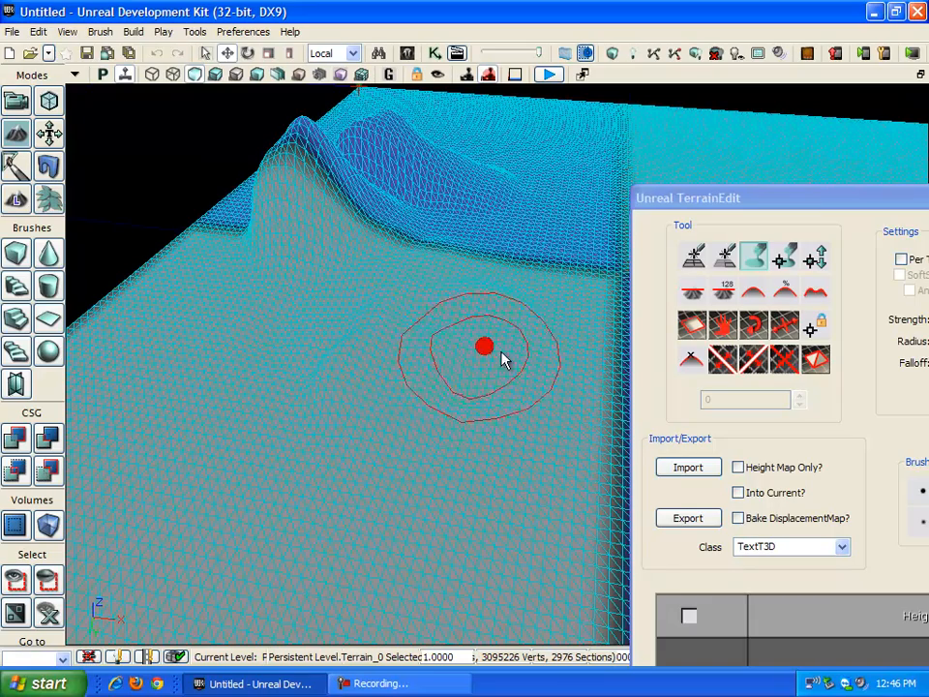
Switch to the vertex painting tool and mark the vertices covering the hill and the adjoining ground.
drag(820, 207, 849, 176)
mouse_move(522, 290)
right_down()
mouse_move(517, 279)
mouse_move(392, 227)
mouse_move(486, 342)
right_up()
key(w)
mouse_move(481, 281)
ctrl+mouse_down()
mouse_move(354, 327)
mouse_move(372, 335)
ctrl+mouse_up()
mouse_move(371, 335)
right_down()
mouse_move(381, 217)
mouse_move(468, 290)
right_up()
ctrl+drag(468, 290, 451, 223)
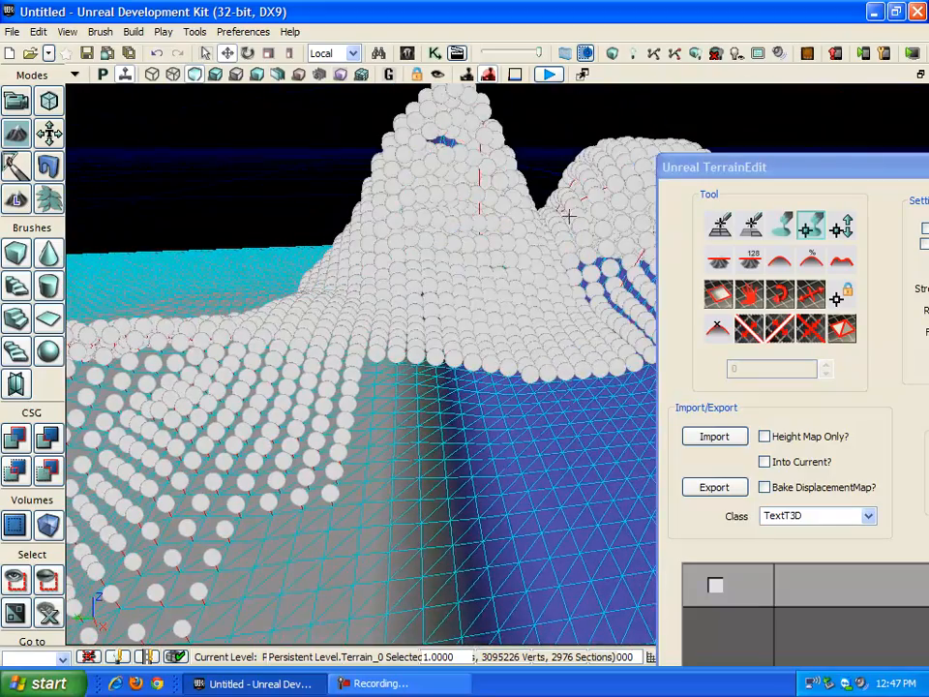
Mark more vertices around the hill's slopes and base, and undo the vertex painting.
right_drag(505, 320, 542, 303)
mouse_move(543, 302)
ctrl+mouse_down()
mouse_move(363, 470)
mouse_move(447, 416)
ctrl+mouse_up()
mouse_move(447, 416)
right_down()
mouse_move(481, 411)
mouse_move(492, 335)
right_up()
ctrl+drag(491, 336, 491, 359)
right_drag(491, 360, 425, 354)
ctrl+drag(426, 354, 541, 292)
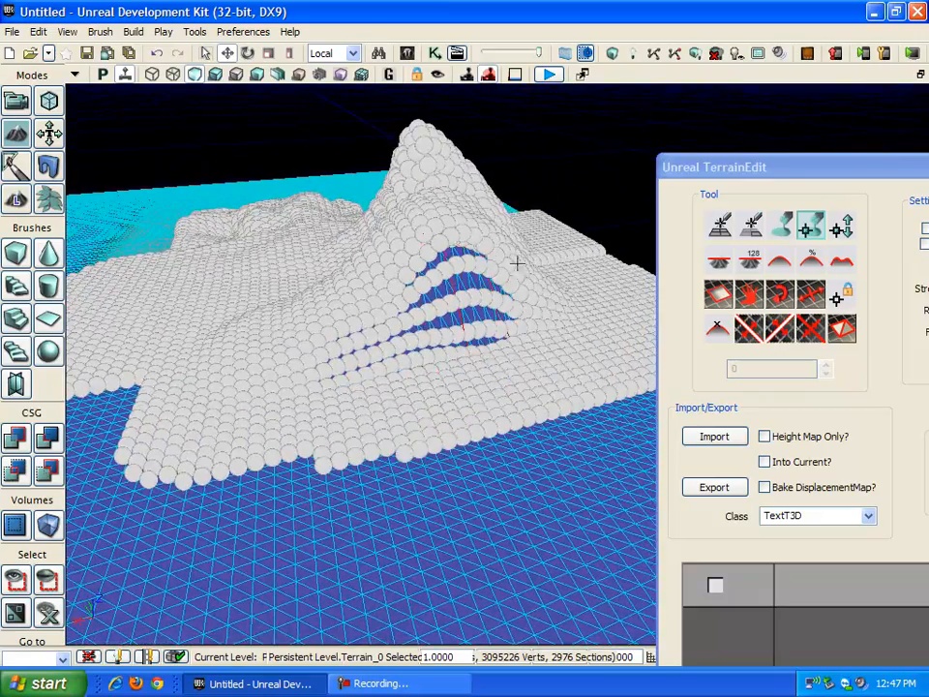
right_drag(446, 302, 537, 358)
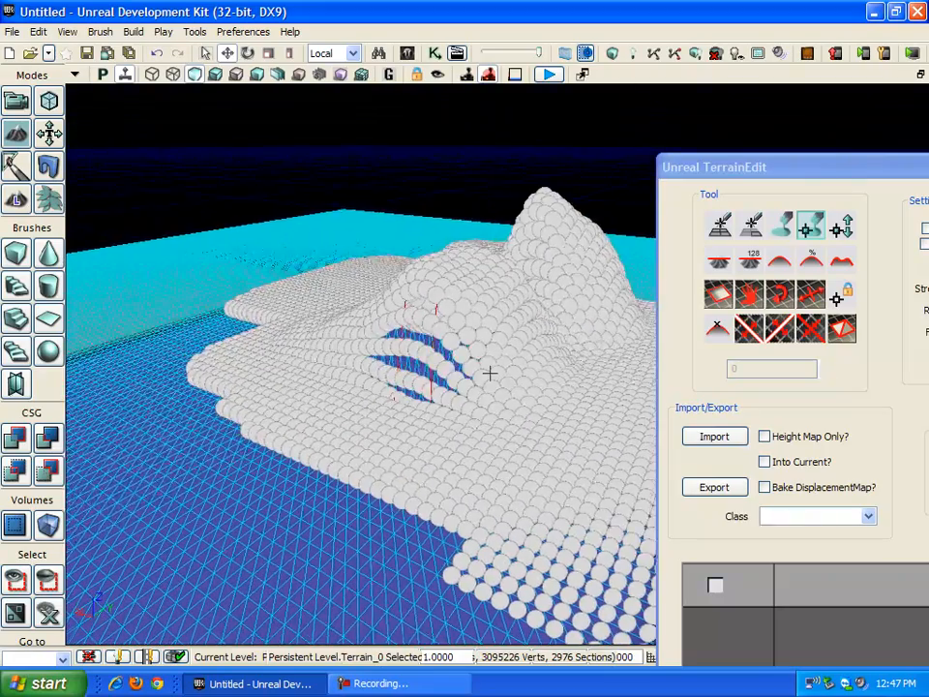
key(ctrl+z)
Level the low bumps on the grey section with the Flatten tool.
right_drag(417, 382, 724, 294)
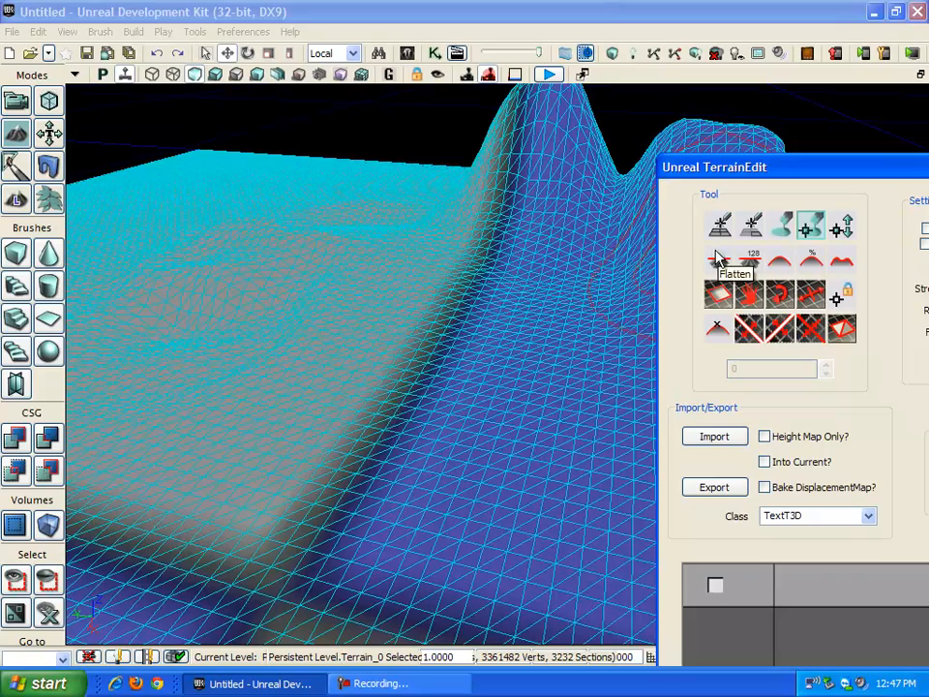
right_drag(470, 306, 432, 223)
mouse_move(248, 152)
right_down()
mouse_move(225, 298)
mouse_move(251, 259)
mouse_move(253, 224)
right_up()
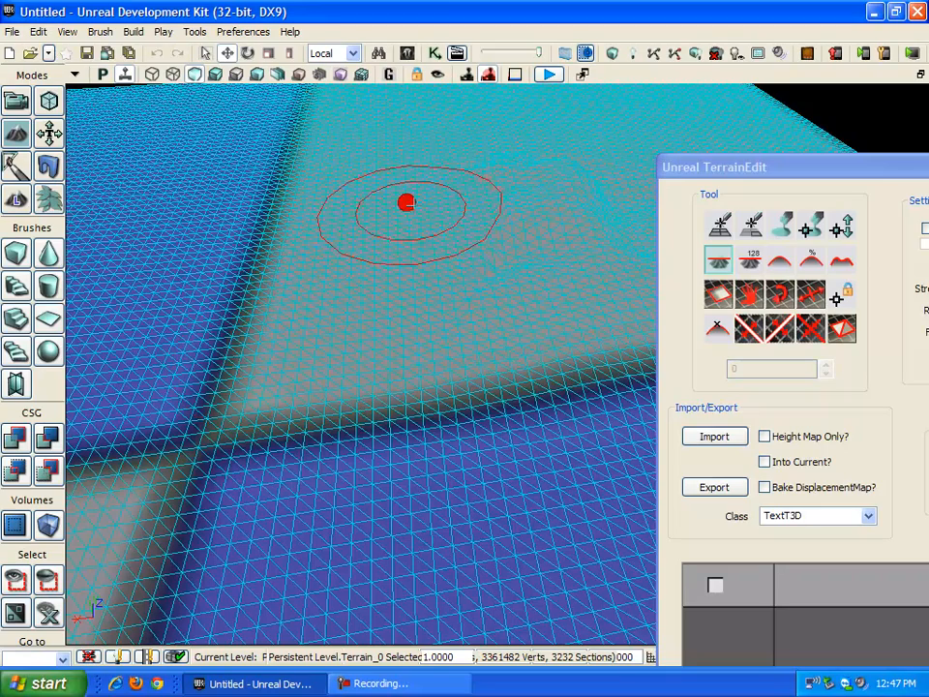
right_drag(452, 226, 492, 250)
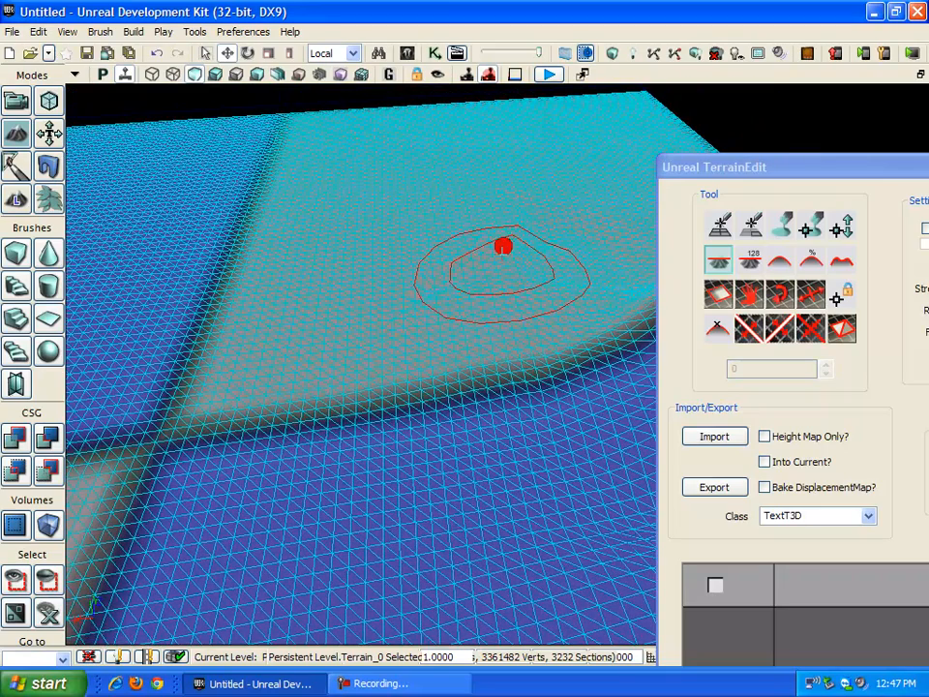
drag(489, 217, 540, 367)
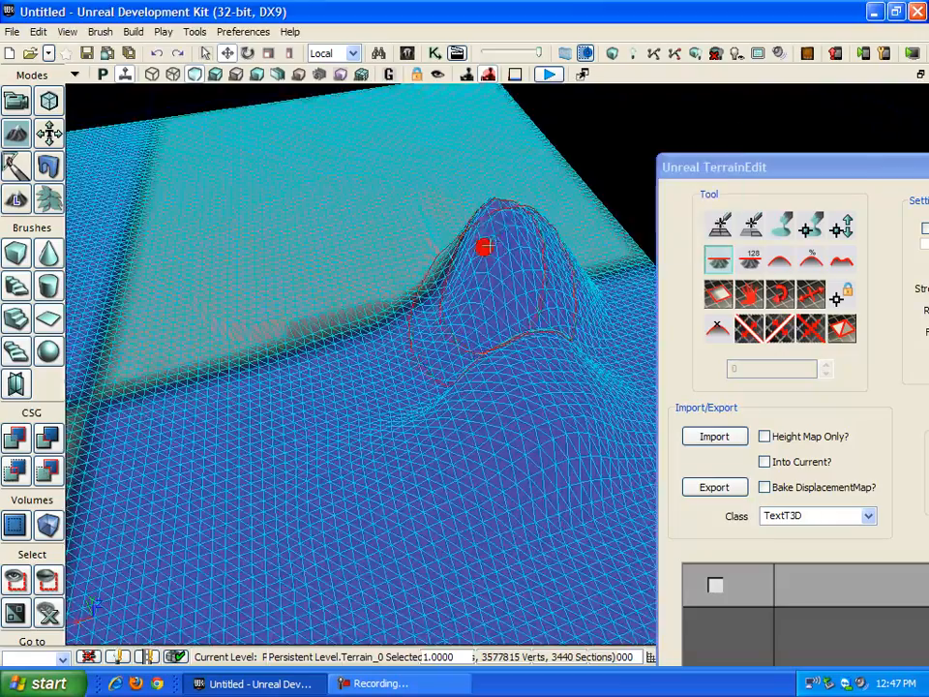
Try further flattening strokes over the hill and neighbouring ground, and undo the last one.
drag(482, 303, 474, 298)
mouse_move(535, 307)
ctrl+mouse_down()
mouse_move(424, 328)
mouse_move(457, 442)
ctrl+mouse_up()
ctrl+drag(373, 295, 272, 250)
key(ctrl+z)
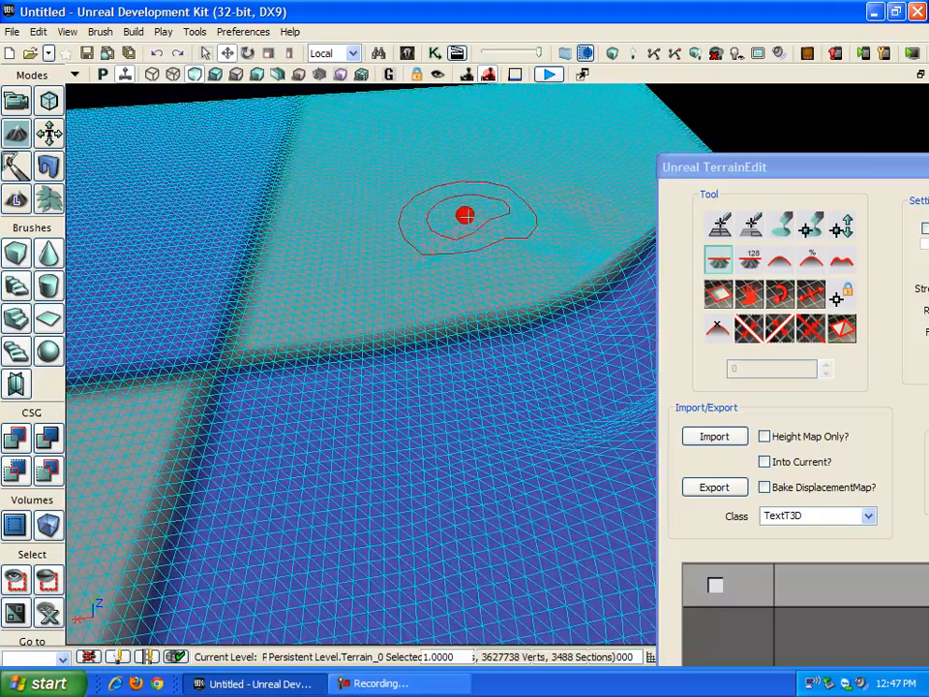
Flatten the terrain at the hill's height to form a high, steep-sided plateau across both sections.
right_drag(415, 219, 593, 165)
mouse_move(485, 293)
ctrl+mouse_down()
mouse_move(453, 276)
mouse_move(295, 477)
ctrl+mouse_up()
mouse_move(405, 274)
right_down()
mouse_move(318, 310)
mouse_move(203, 323)
mouse_move(711, 260)
right_up()
right_drag(591, 256, 514, 256)
mouse_move(508, 219)
ctrl+mouse_down()
mouse_move(471, 292)
mouse_move(343, 299)
mouse_move(462, 281)
mouse_move(456, 286)
mouse_move(618, 224)
mouse_move(409, 230)
mouse_move(453, 288)
mouse_move(332, 294)
ctrl+mouse_up()
mouse_move(332, 294)
right_down()
mouse_move(242, 297)
mouse_move(363, 217)
mouse_move(466, 292)
right_up()
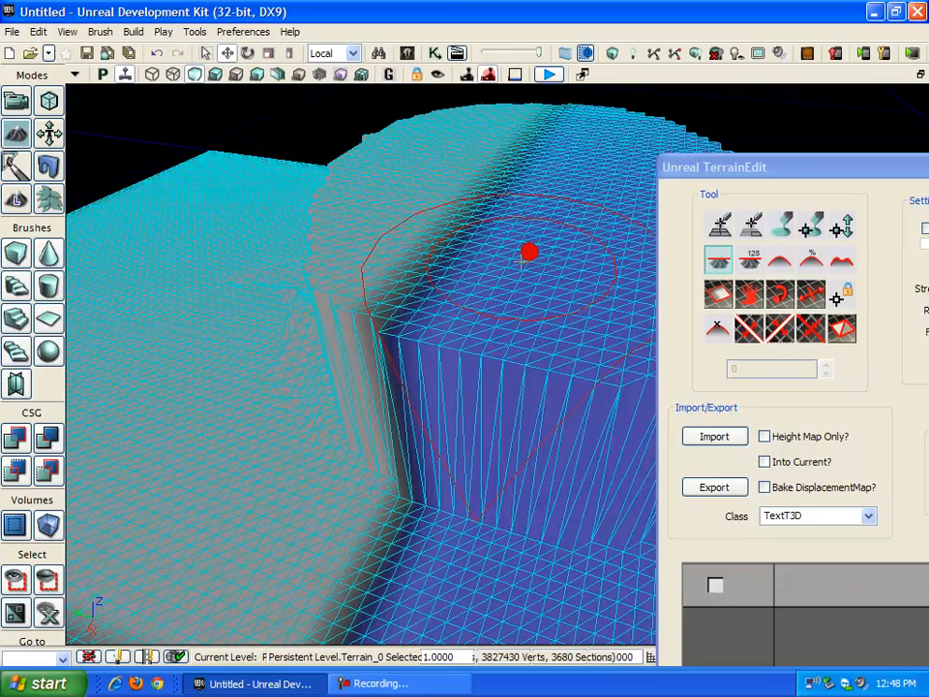
Soften the plateau's steep sides and sharp upper edges with the Smooth tool.
mouse_move(466, 326)
right_down()
mouse_move(323, 230)
mouse_move(535, 203)
mouse_move(503, 258)
mouse_move(478, 253)
mouse_move(459, 280)
mouse_move(432, 256)
right_up()
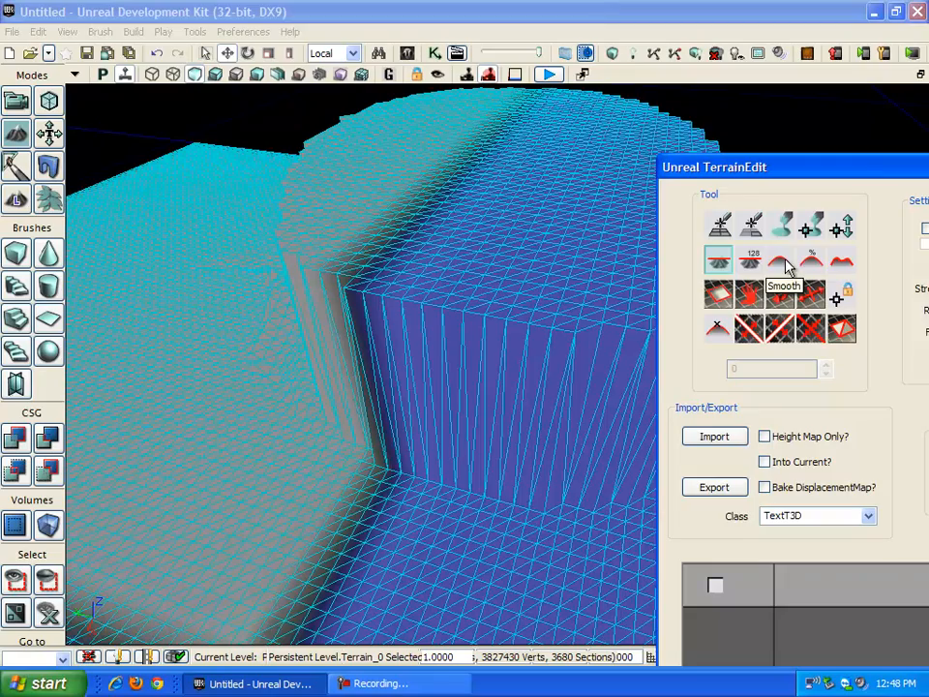
mouse_move(491, 305)
ctrl+mouse_down()
mouse_move(465, 348)
mouse_move(425, 322)
mouse_move(354, 332)
ctrl+mouse_up()
mouse_move(354, 332)
right_down()
mouse_move(502, 321)
mouse_move(294, 371)
right_up()
mouse_move(168, 359)
right_down()
mouse_move(184, 366)
mouse_move(241, 341)
mouse_move(419, 375)
right_up()
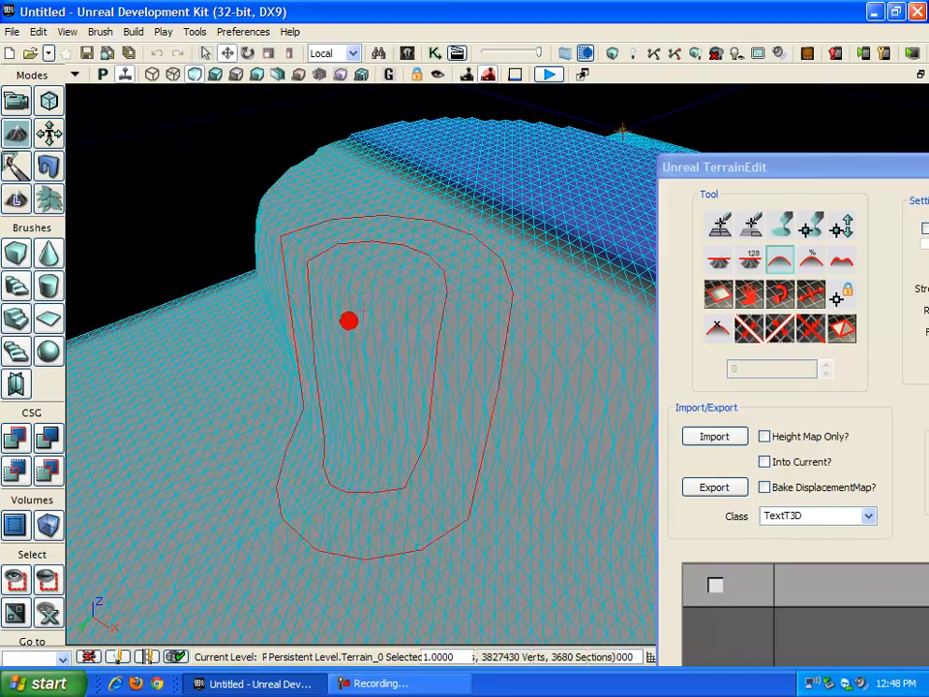
Turn the terrain's wireframe off to inspect the smoothed plateau's surface, and turn it back on.
right_drag(348, 378, 435, 360)
drag(864, 171, 340, 198)
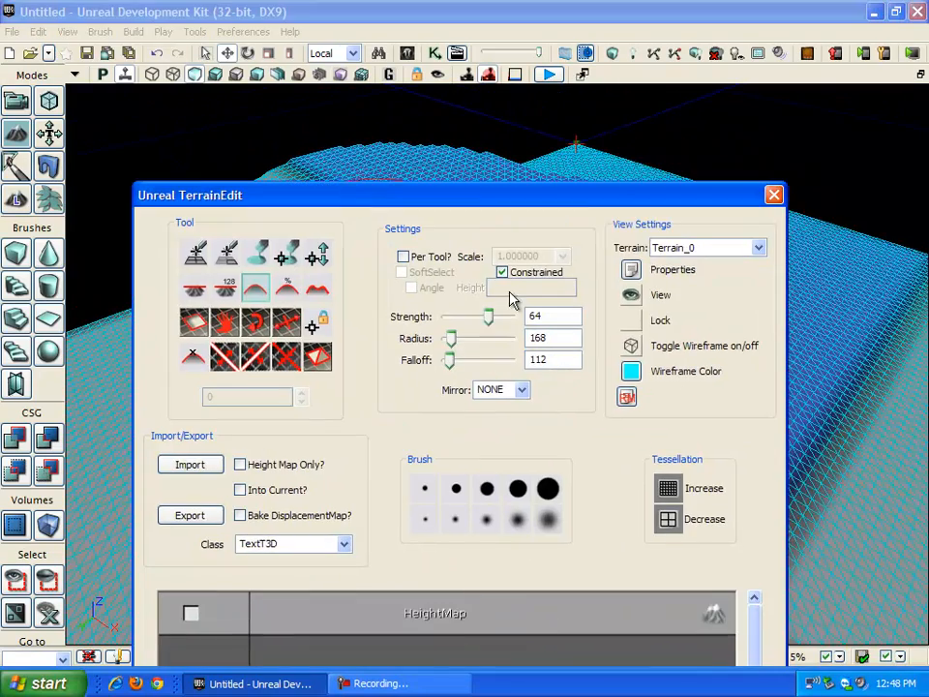
click(634, 346)
drag(588, 205, 247, 205)
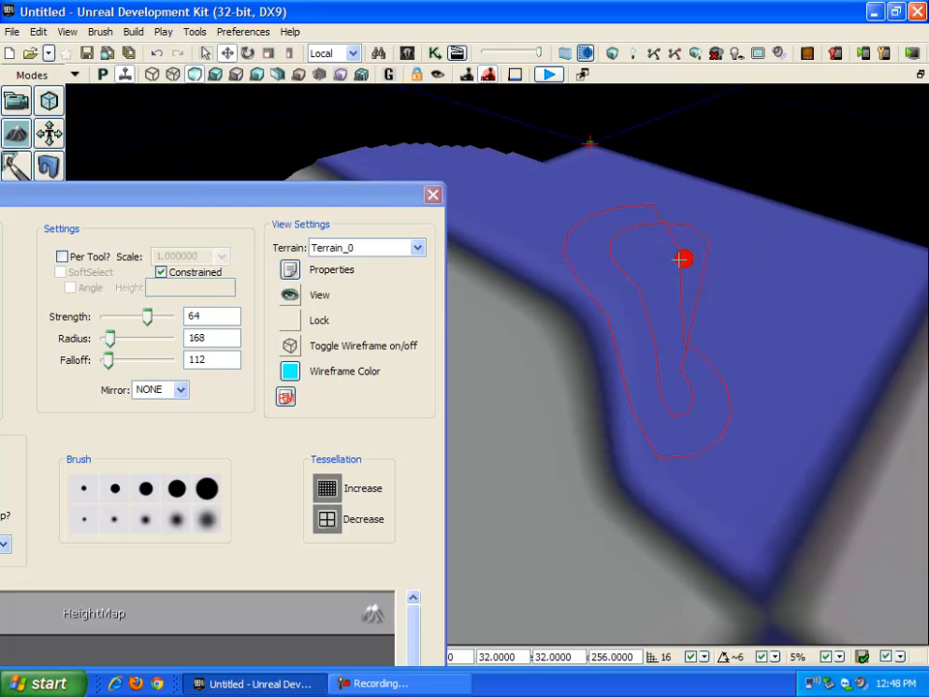
right_drag(683, 279, 464, 193)
click(308, 345)
drag(329, 194, 915, 509)
Shape the plateau's slope on the blue section into lower stepped levels with the Average tool.
drag(670, 450, 676, 473)
click(551, 601)
mouse_move(564, 345)
right_down()
mouse_move(548, 296)
mouse_move(534, 599)
right_up()
mouse_move(619, 364)
ctrl+mouse_down()
mouse_move(655, 358)
mouse_move(677, 373)
ctrl+mouse_up()
mouse_move(677, 372)
right_down()
mouse_move(675, 437)
mouse_move(612, 329)
right_up()
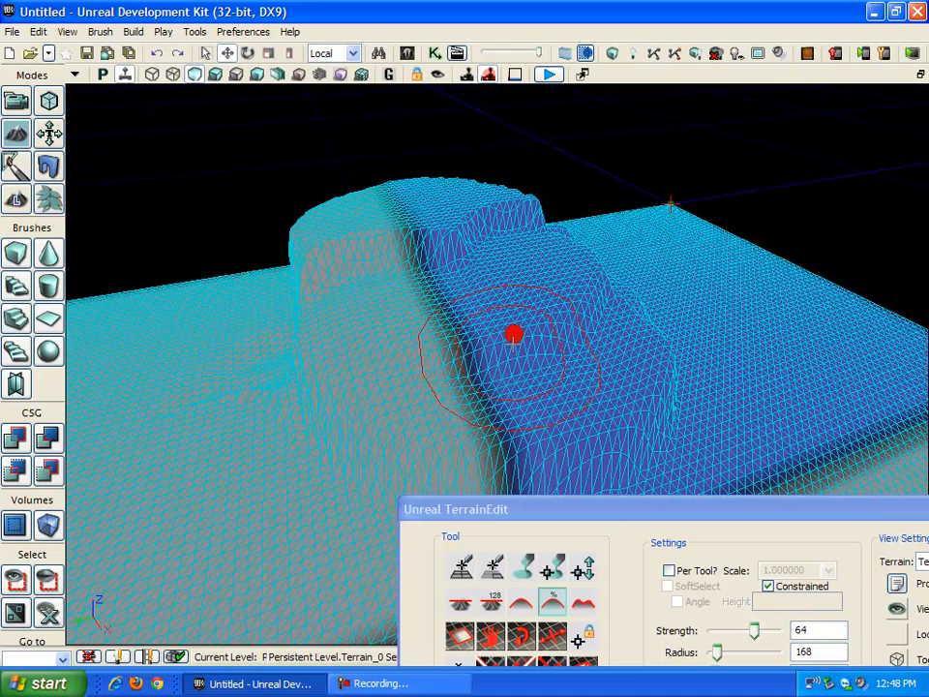
Roughen the flat blue ground beside the plateau into jagged spikes with the Noise tool.
click(586, 607)
drag(667, 414, 926, 529)
ctrl+drag(735, 382, 529, 372)
drag(272, 342, 780, 233)
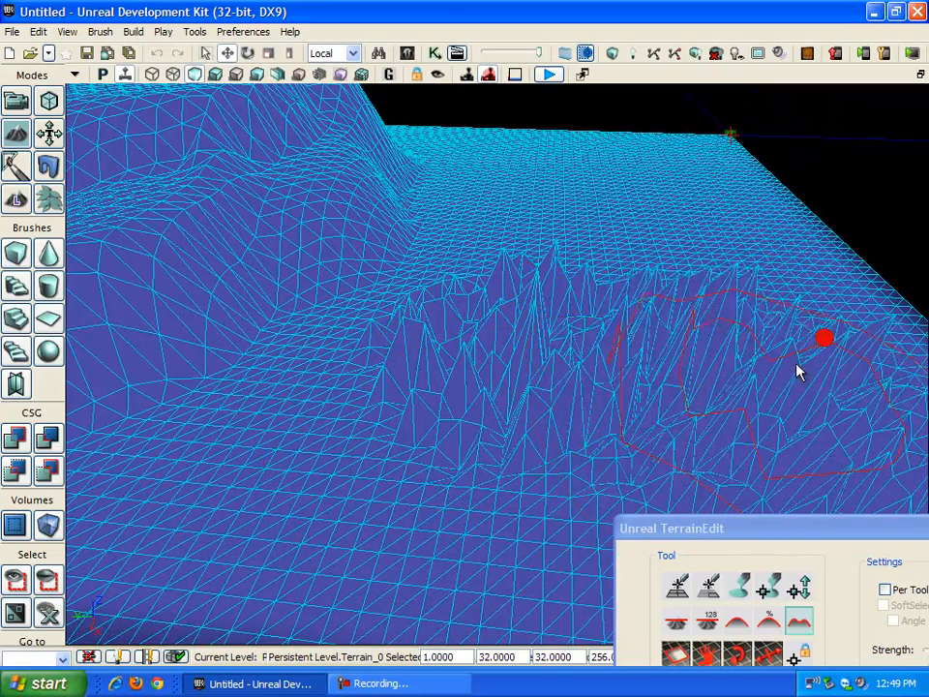
mouse_move(798, 371)
ctrl+mouse_down()
mouse_move(767, 328)
mouse_move(613, 415)
ctrl+mouse_up()
Spread the noise over the neighbouring ground up to the grey section, lowering the brush strength to 14.
mouse_move(804, 533)
mouse_down()
mouse_move(781, 511)
mouse_move(506, 368)
mouse_up()
drag(677, 371, 616, 473)
mouse_move(583, 335)
right_down()
mouse_move(406, 340)
mouse_move(415, 361)
right_up()
scroll(452, 354, down, 5)
ctrl+drag(426, 354, 475, 338)
scroll(475, 329, up, 5)
drag(473, 285, 379, 348)
drag(639, 593, 605, 588)
mouse_move(570, 440)
ctrl+mouse_down()
mouse_move(582, 415)
mouse_move(642, 450)
mouse_move(611, 423)
mouse_move(291, 444)
mouse_move(357, 398)
mouse_move(131, 421)
mouse_move(134, 412)
mouse_move(324, 272)
mouse_move(277, 340)
mouse_move(383, 338)
mouse_move(349, 352)
mouse_move(377, 435)
mouse_move(464, 479)
mouse_move(390, 556)
ctrl+mouse_up()
Soften the spiky ground with the Smooth tool, raising the brush strength to 53.
click(386, 564)
mouse_move(321, 321)
ctrl+mouse_down()
mouse_move(383, 383)
mouse_move(435, 416)
ctrl+mouse_up()
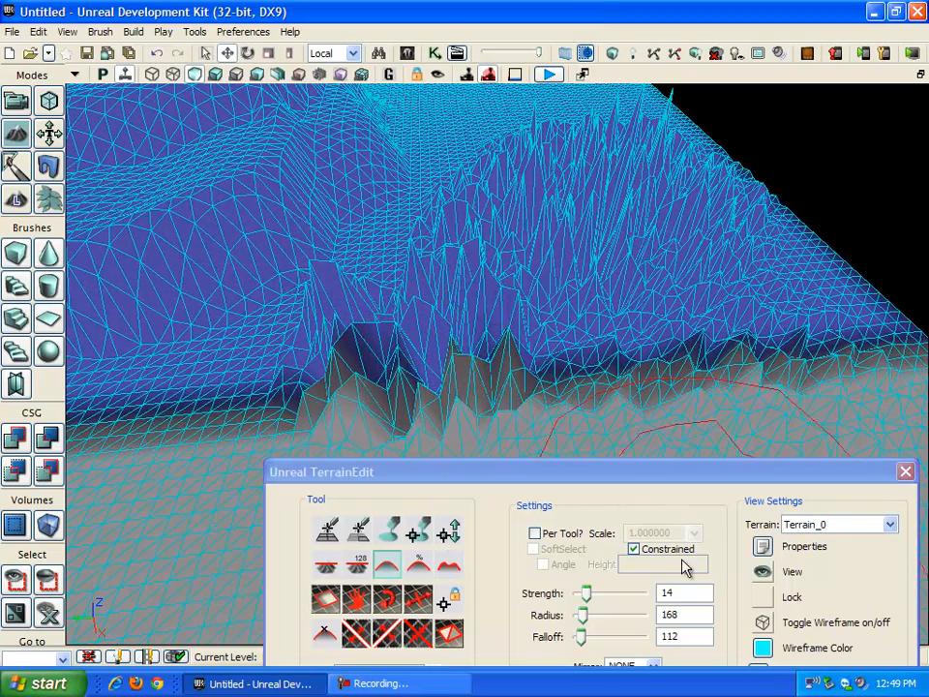
drag(586, 593, 612, 592)
mouse_move(423, 356)
ctrl+mouse_down()
mouse_move(357, 332)
mouse_move(546, 232)
mouse_move(636, 251)
mouse_move(558, 344)
ctrl+mouse_up()
mouse_move(558, 344)
right_down()
mouse_move(234, 278)
mouse_move(419, 218)
right_up()
ctrl+drag(419, 217, 550, 247)
mouse_move(549, 246)
right_down()
mouse_move(489, 207)
mouse_move(194, 364)
mouse_move(252, 309)
right_up()
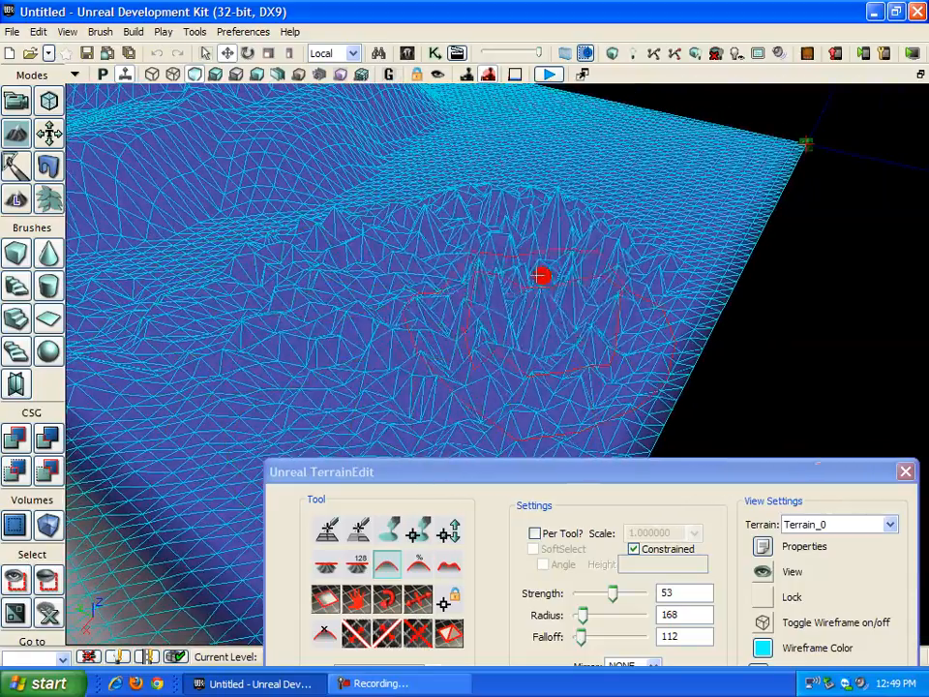
mouse_move(397, 308)
right_down()
mouse_move(493, 180)
mouse_move(422, 234)
mouse_move(469, 294)
mouse_move(484, 280)
right_up()
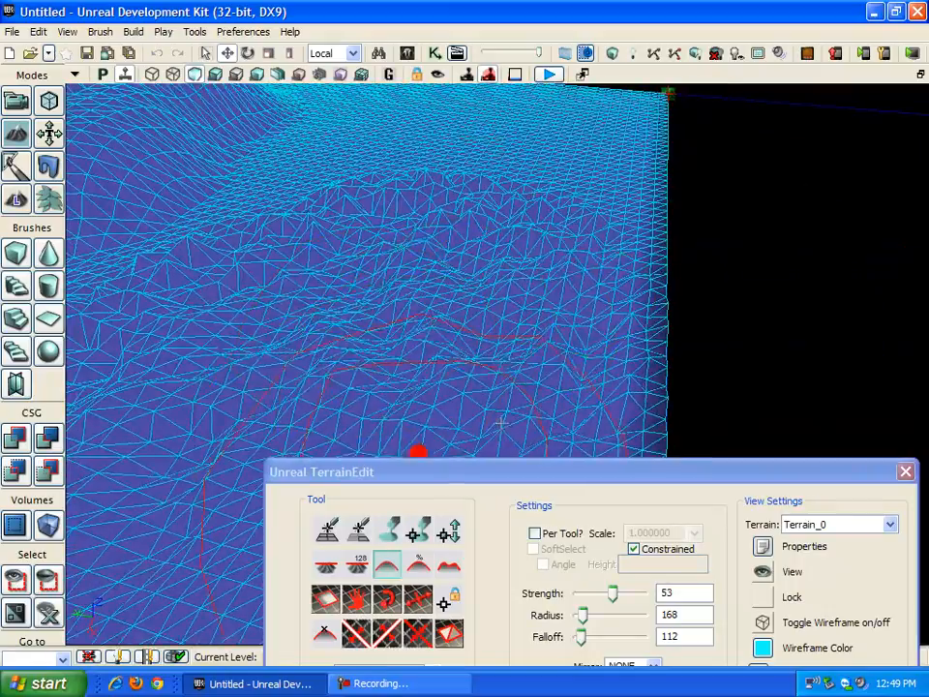
mouse_move(203, 269)
mouse_down()
mouse_move(112, 288)
mouse_move(165, 272)
mouse_move(253, 272)
mouse_move(182, 271)
mouse_move(126, 295)
mouse_up()
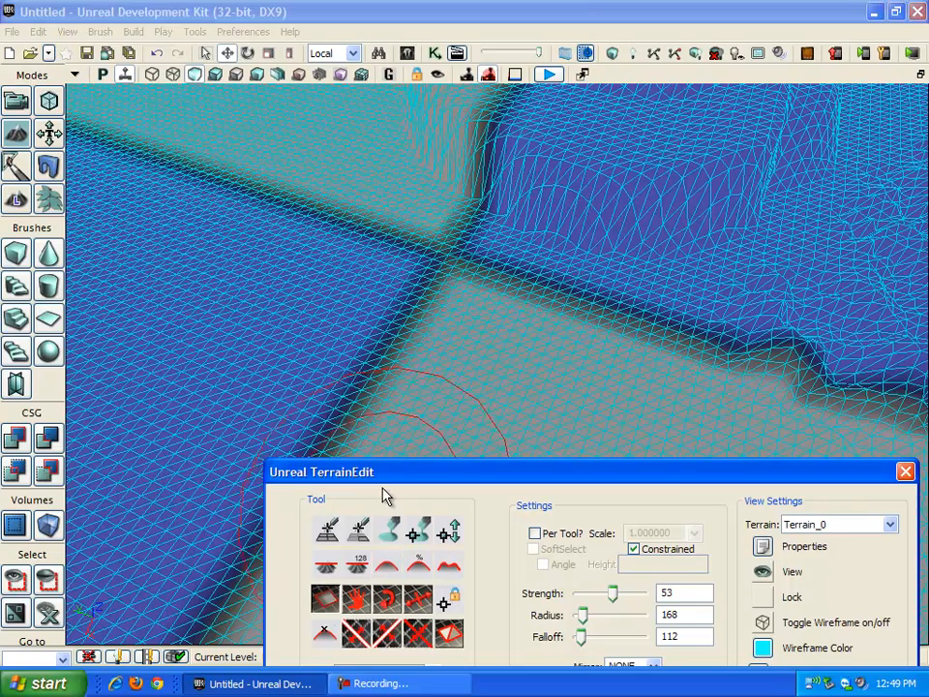
drag(391, 478, 703, 476)
right_drag(382, 416, 464, 373)
mouse_move(452, 278)
ctrl+mouse_down()
mouse_move(402, 325)
mouse_move(470, 519)
mouse_move(498, 479)
ctrl+mouse_up()
mouse_move(384, 419)
right_down()
mouse_move(194, 416)
mouse_move(108, 347)
mouse_move(315, 241)
mouse_move(433, 166)
mouse_move(332, 337)
mouse_move(390, 416)
mouse_move(289, 332)
mouse_move(566, 348)
right_up()
mouse_move(547, 242)
ctrl+right_down()
mouse_move(535, 97)
mouse_move(369, 232)
mouse_move(416, 169)
ctrl+right_up()
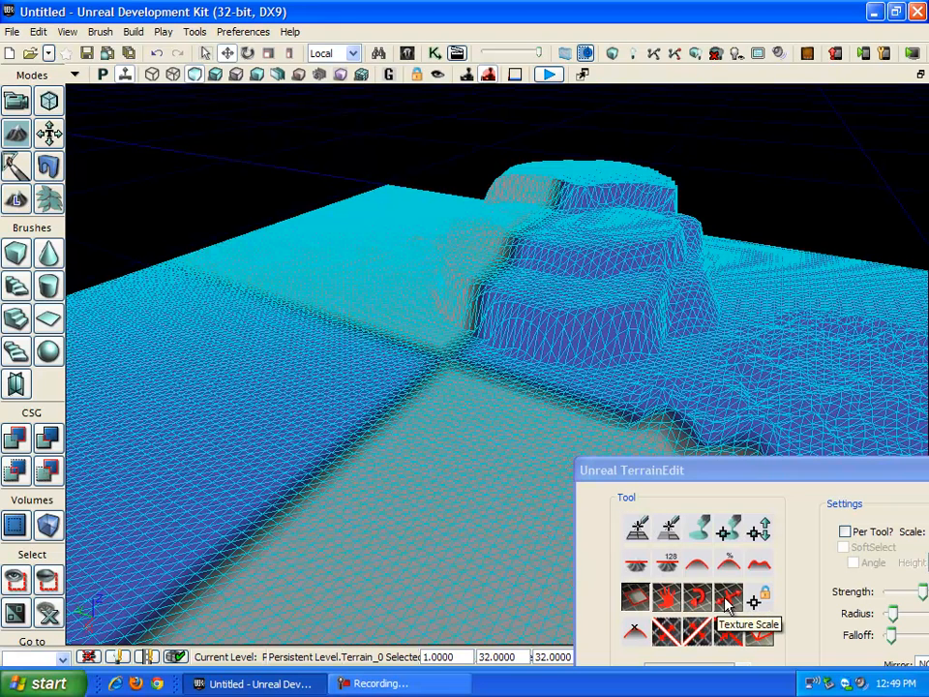
Split the terrain along one direction, and split the resulting hill-side piece again in the perpendicular direction.
drag(783, 476, 784, 422)
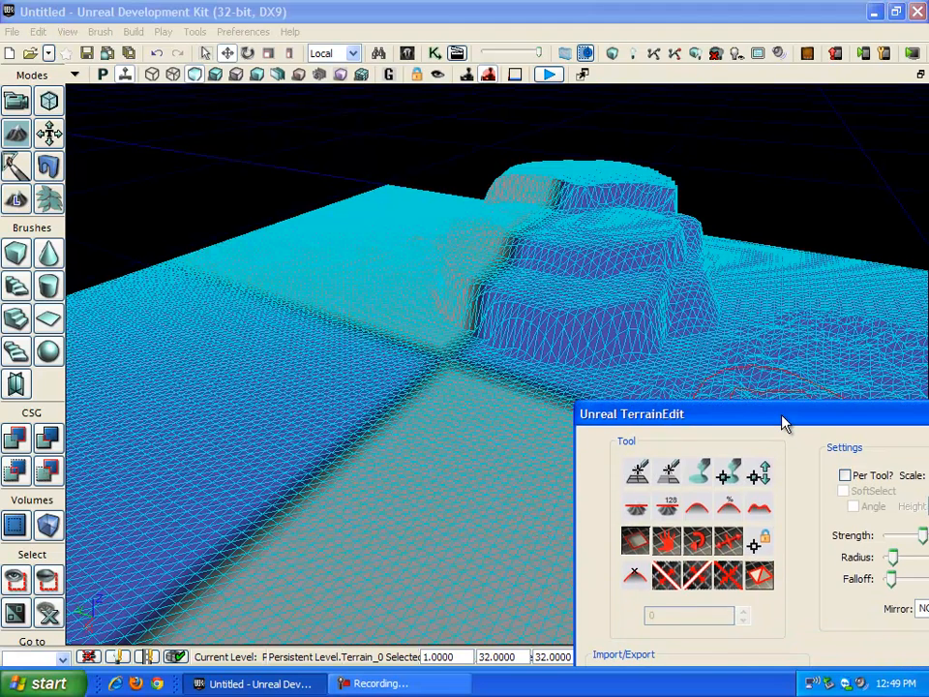
click(670, 578)
mouse_move(529, 479)
right_down()
mouse_move(372, 461)
mouse_move(444, 421)
right_up()
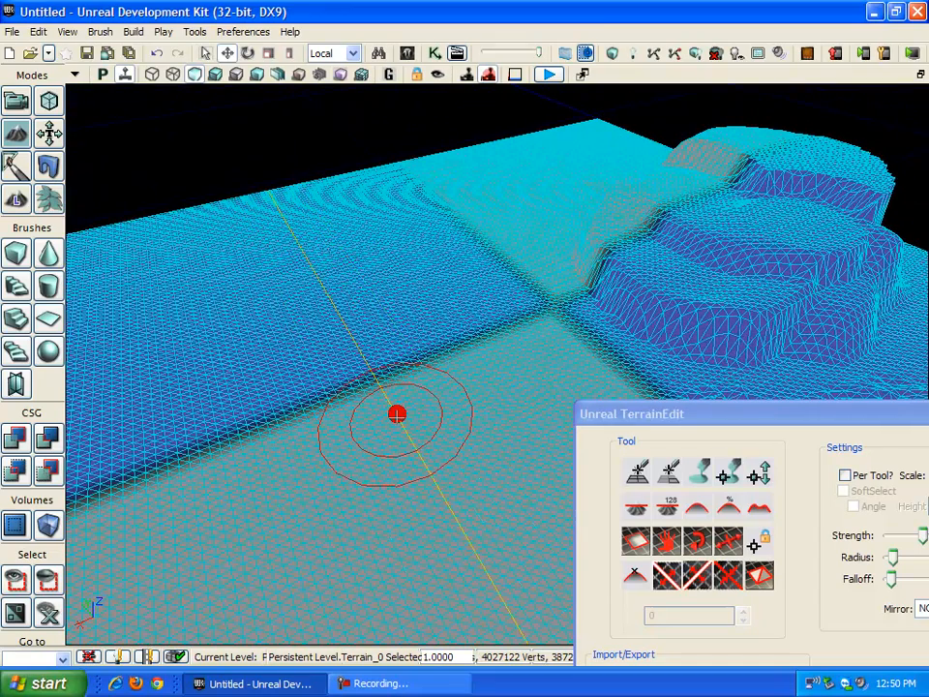
ctrl+click(397, 416)
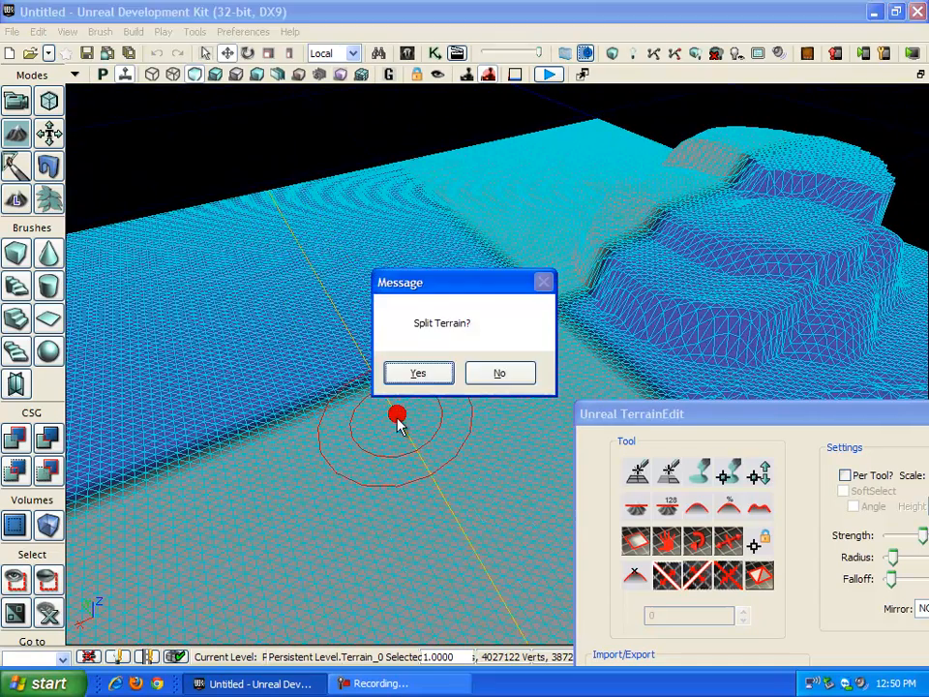
click(425, 373)
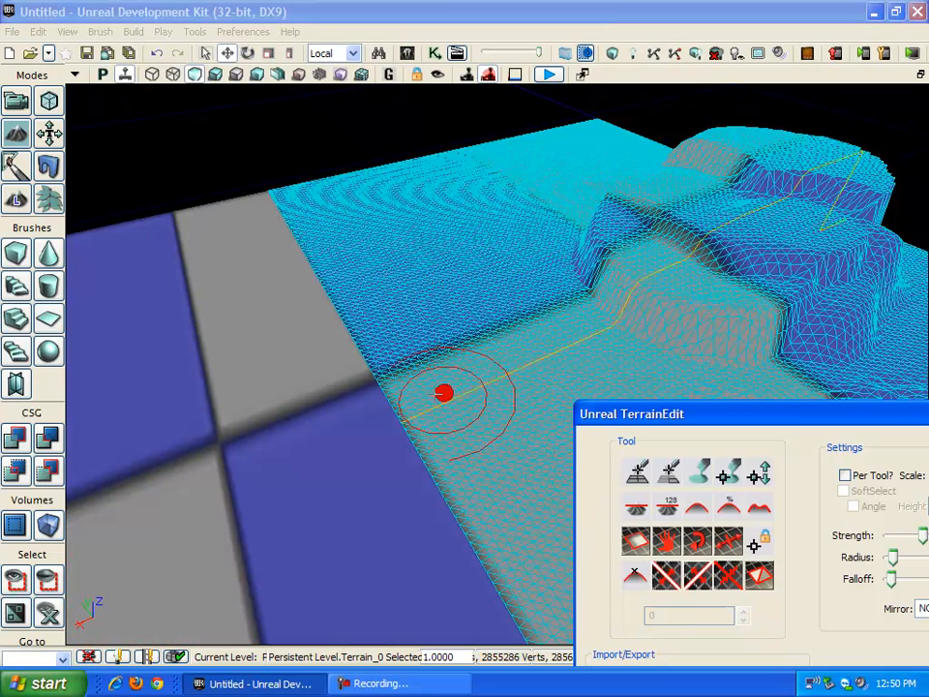
click(428, 401)
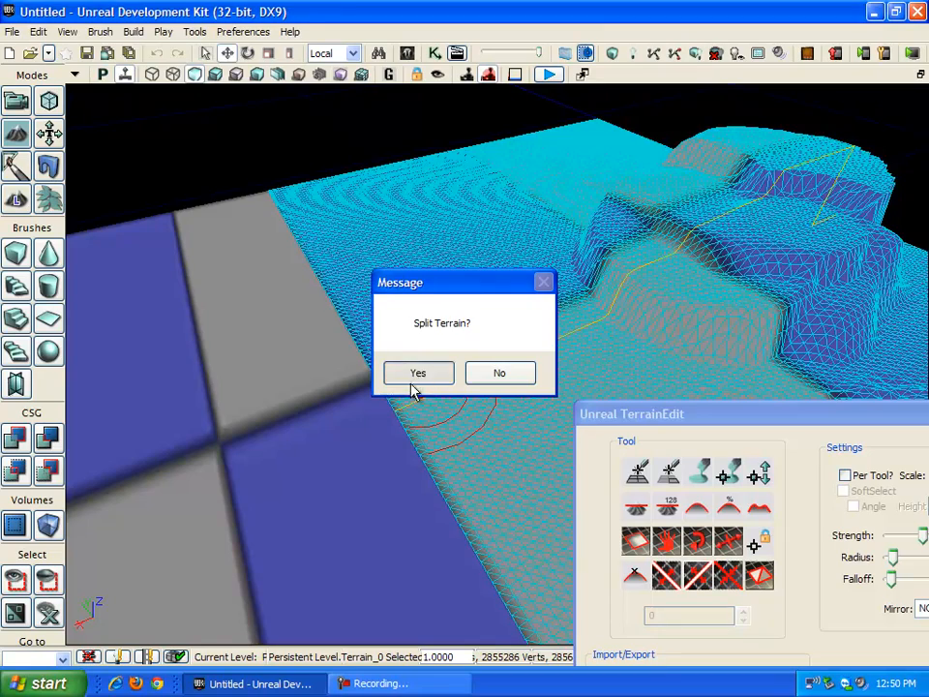
click(418, 377)
drag(433, 359, 490, 437)
Merge the split terrain pieces back into a single terrain across both seams.
click(727, 576)
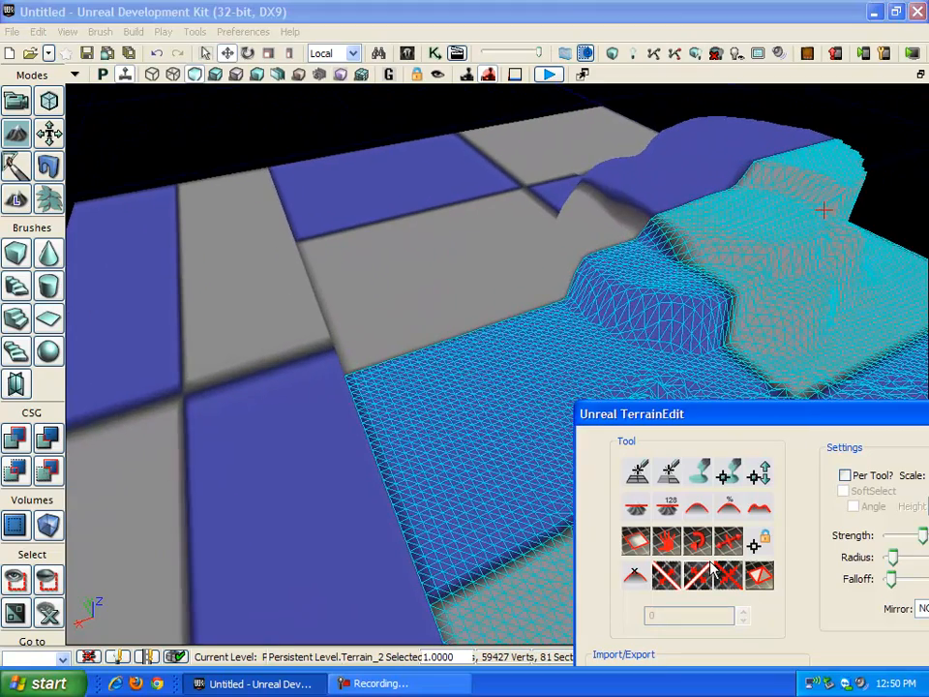
click(350, 365)
click(417, 371)
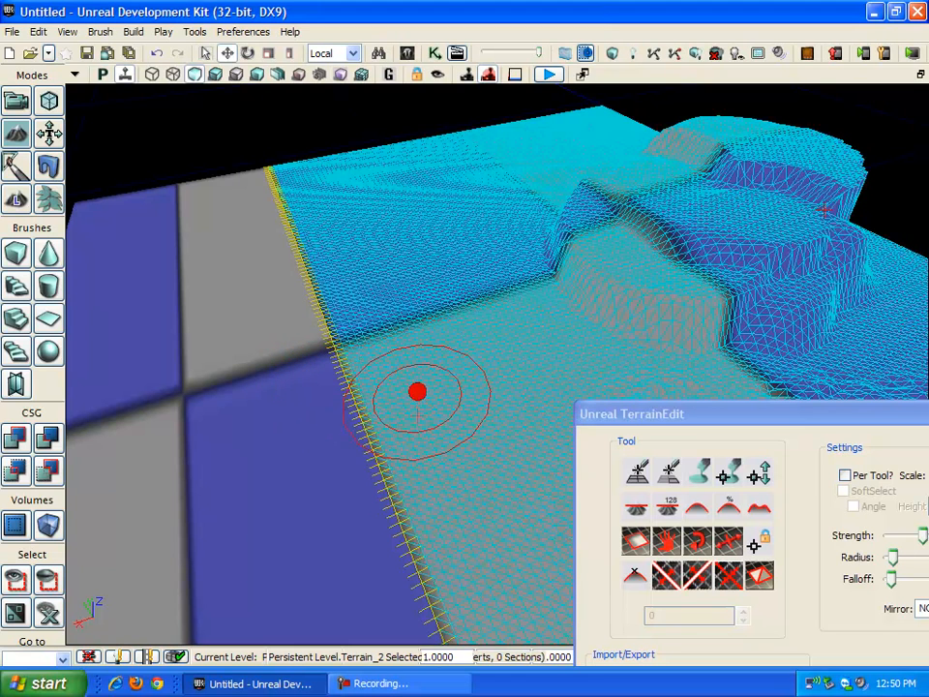
click(350, 422)
click(447, 377)
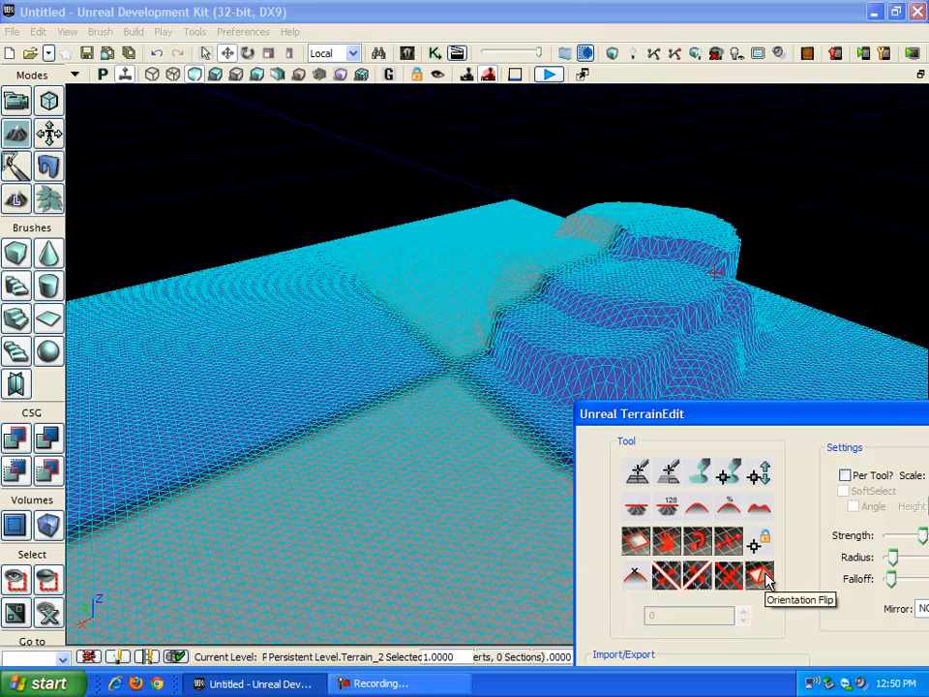
Split the terrain across the near grey section once more, and merge the two halves again.
click(451, 425)
drag(286, 445, 310, 408)
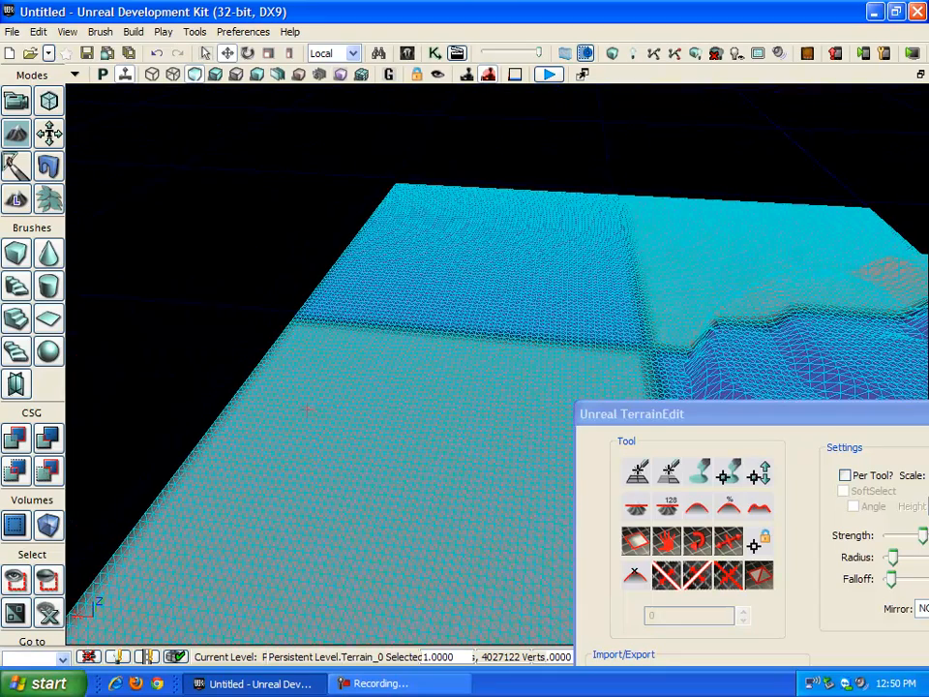
ctrl+click(434, 410)
click(445, 376)
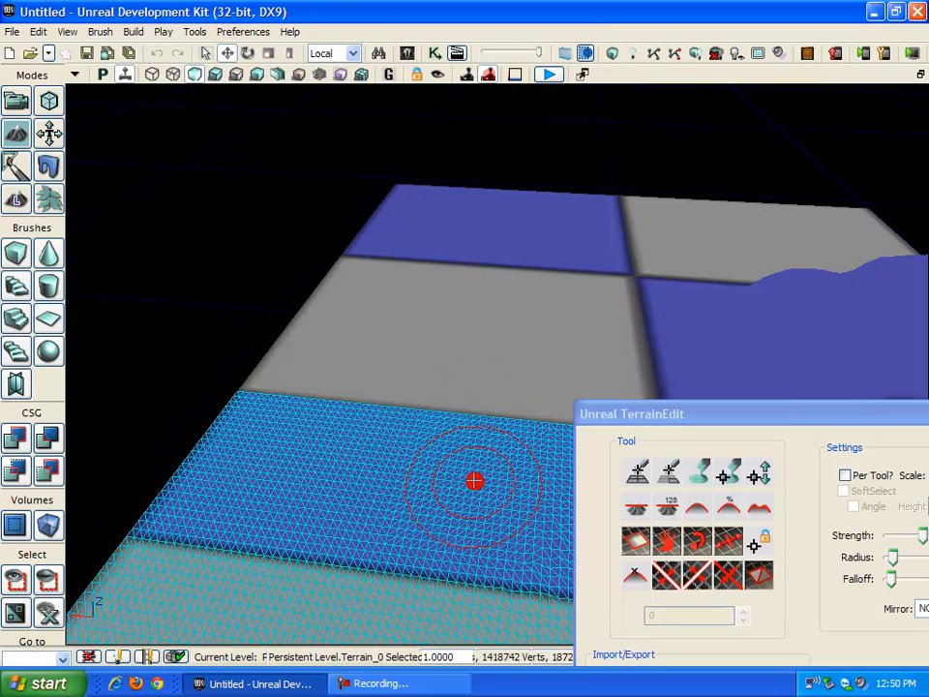
click(510, 406)
click(417, 372)
Try the hard-edged brush presets of different sizes, including the smallest with radius 8 and falloff 8.
mouse_move(704, 418)
mouse_down()
mouse_move(489, 232)
mouse_move(500, 222)
mouse_move(204, 145)
mouse_move(287, 147)
mouse_move(37, 122)
mouse_up()
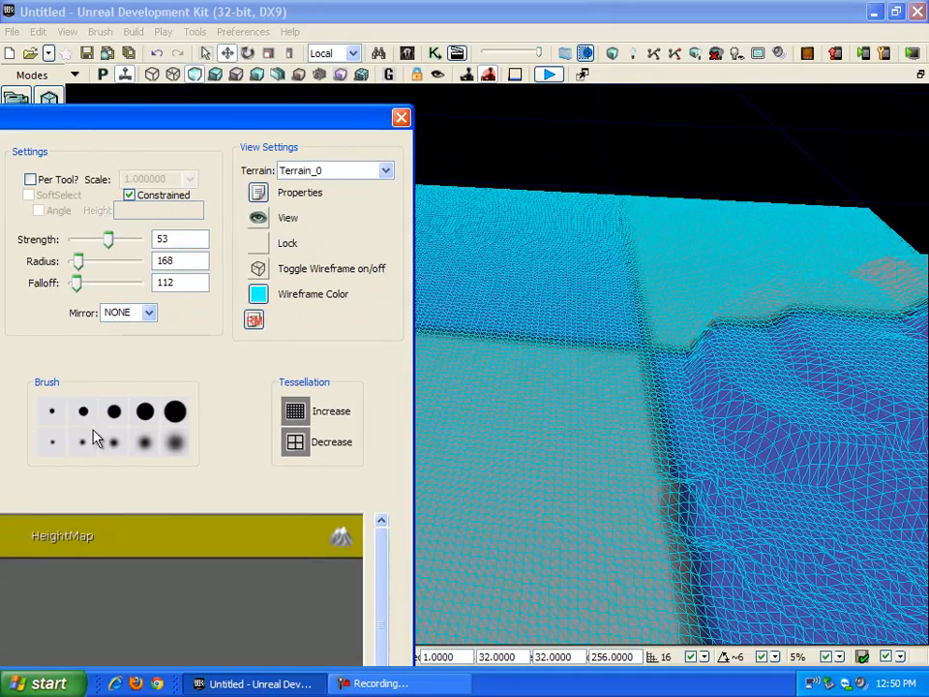
click(169, 404)
right_drag(497, 348, 530, 350)
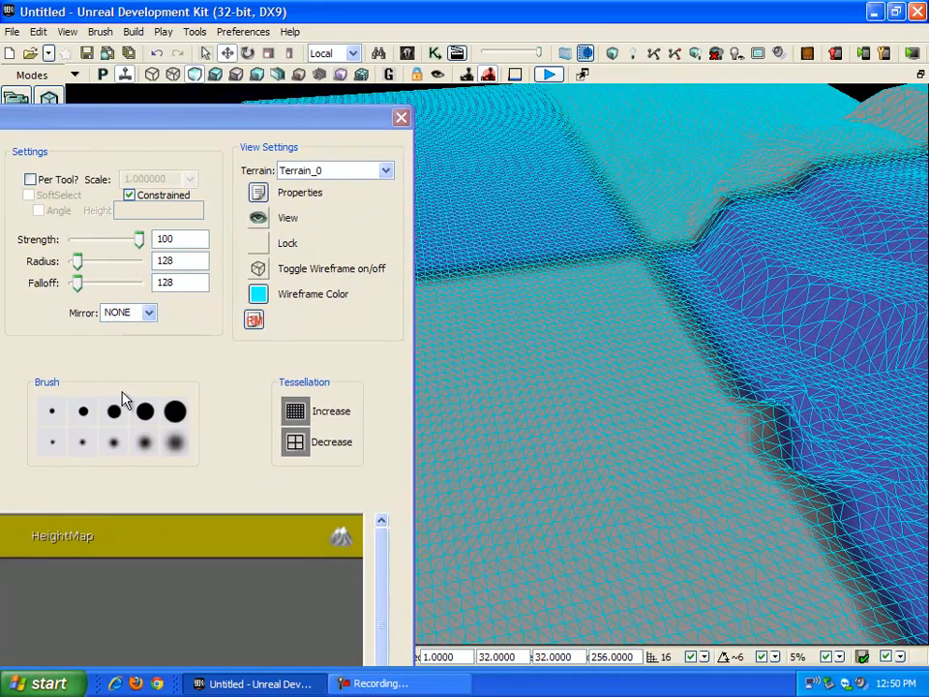
click(132, 408)
click(62, 414)
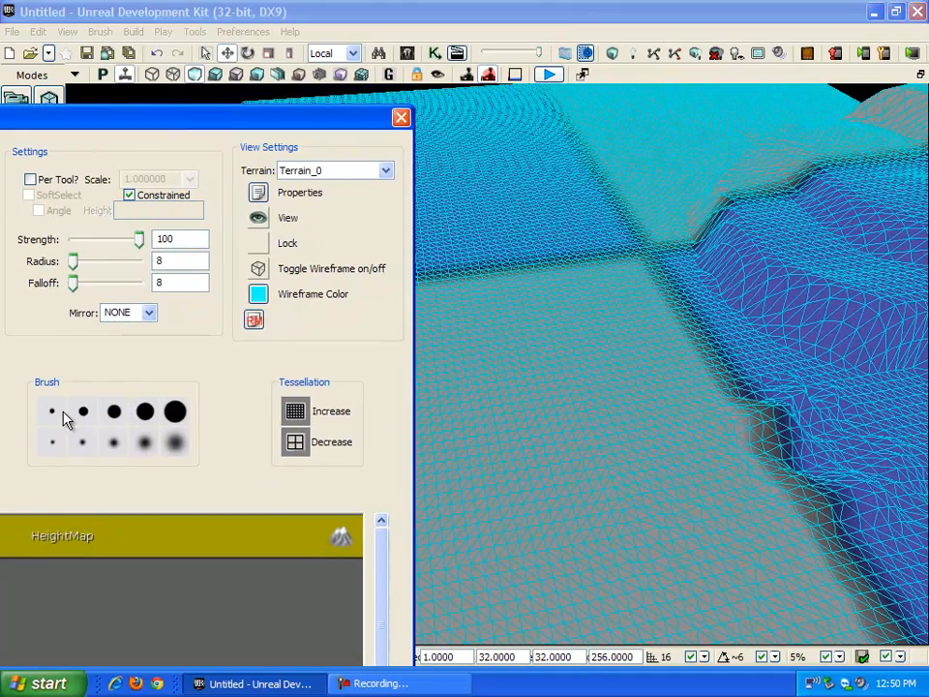
click(534, 415)
Choose the largest soft brush preset and enlarge its radius to 449 and its falloff to 1066.
click(174, 414)
click(172, 445)
click(541, 332)
scroll(514, 338, up, 4)
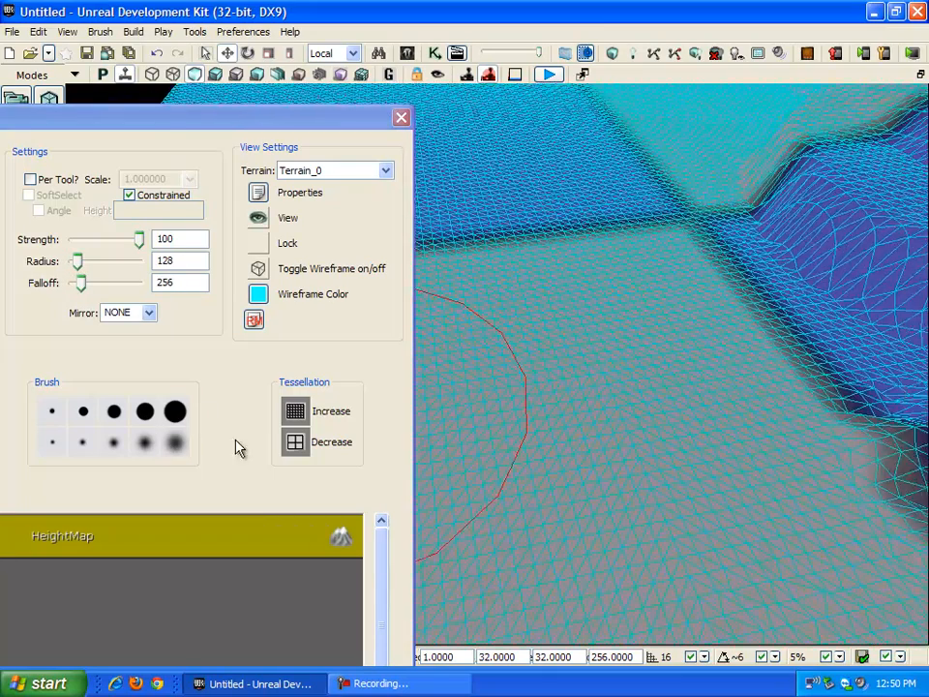
drag(242, 129, 467, 118)
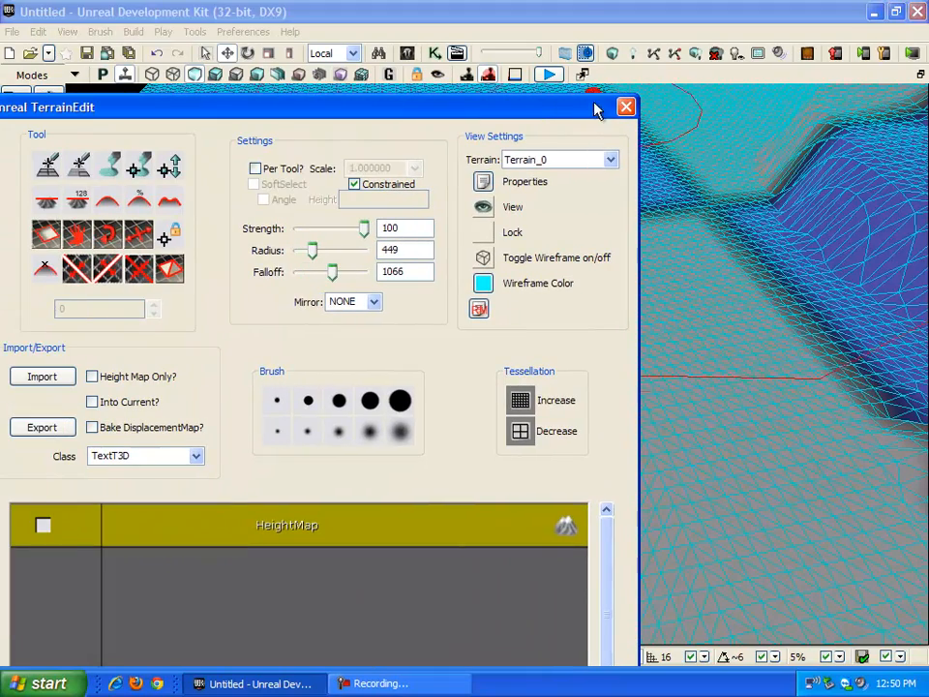
Close the TerrainEdit window and bring up the Content Browser in a smaller window over the terrain.
click(626, 107)
mouse_move(603, 198)
right_down()
mouse_move(602, 150)
mouse_move(607, 174)
right_up()
scroll(608, 174, down, 3)
key(ctrl+shift+f)
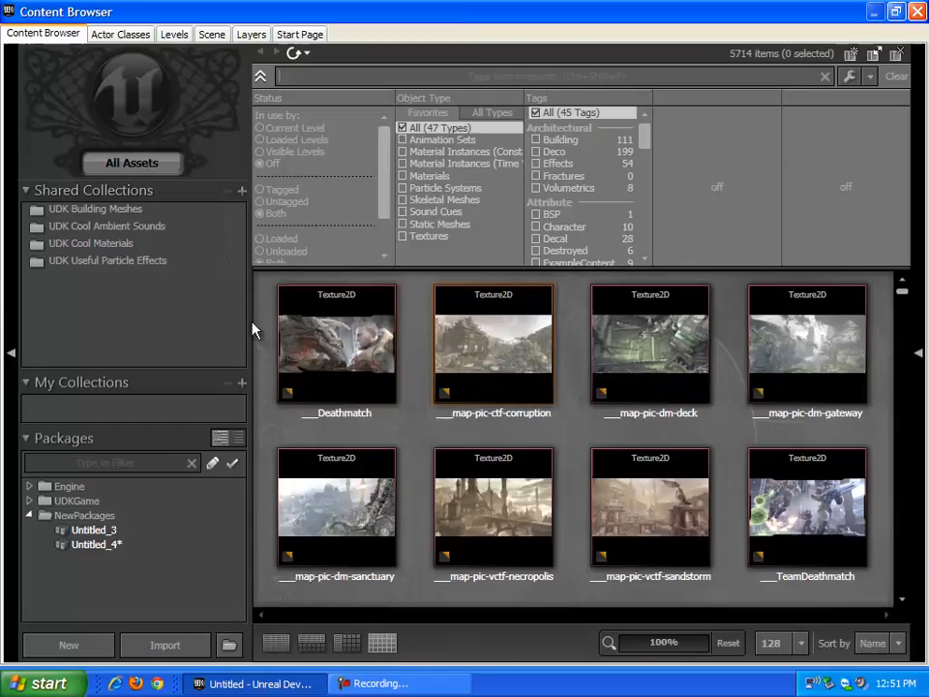
double_click(464, 17)
drag(317, 118, 332, 141)
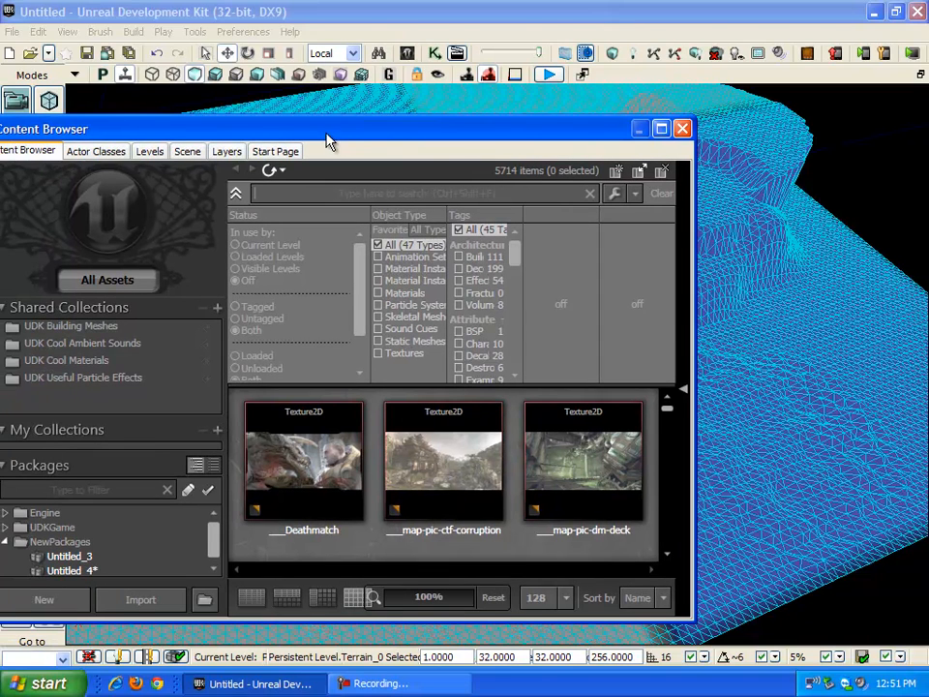
Search the UDKGame packages for "ground" and limit the results to Materials.
click(306, 193)
text(ground)
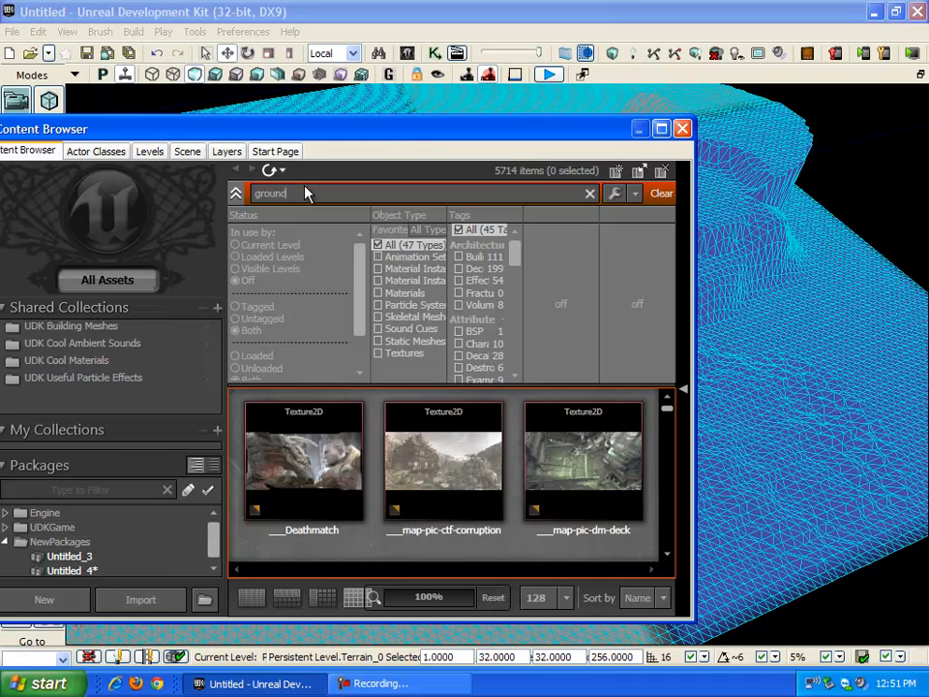
click(80, 531)
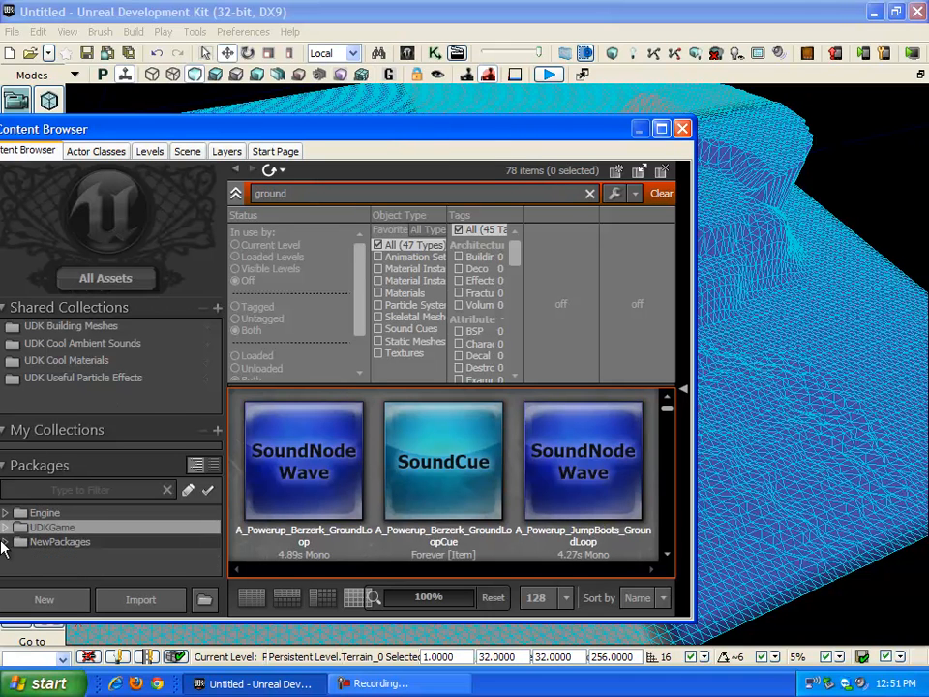
click(409, 294)
Select the M_GroundMaster_01 material and move the Content Browser aside, keeping the material in view.
click(588, 468)
scroll(558, 427, down, 2)
scroll(425, 446, up, 1)
scroll(535, 432, down, 2)
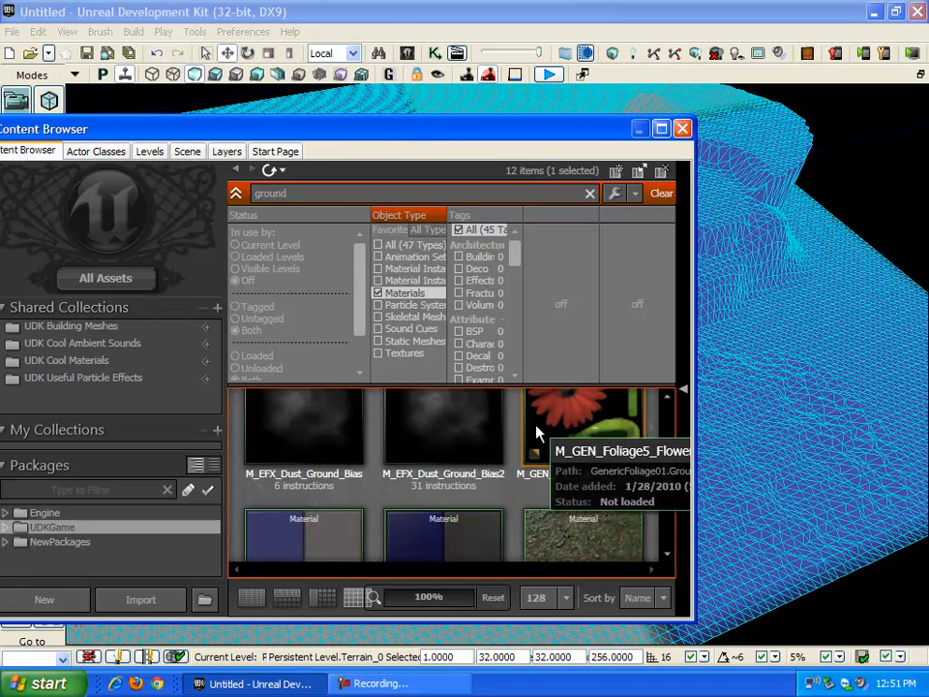
click(592, 441)
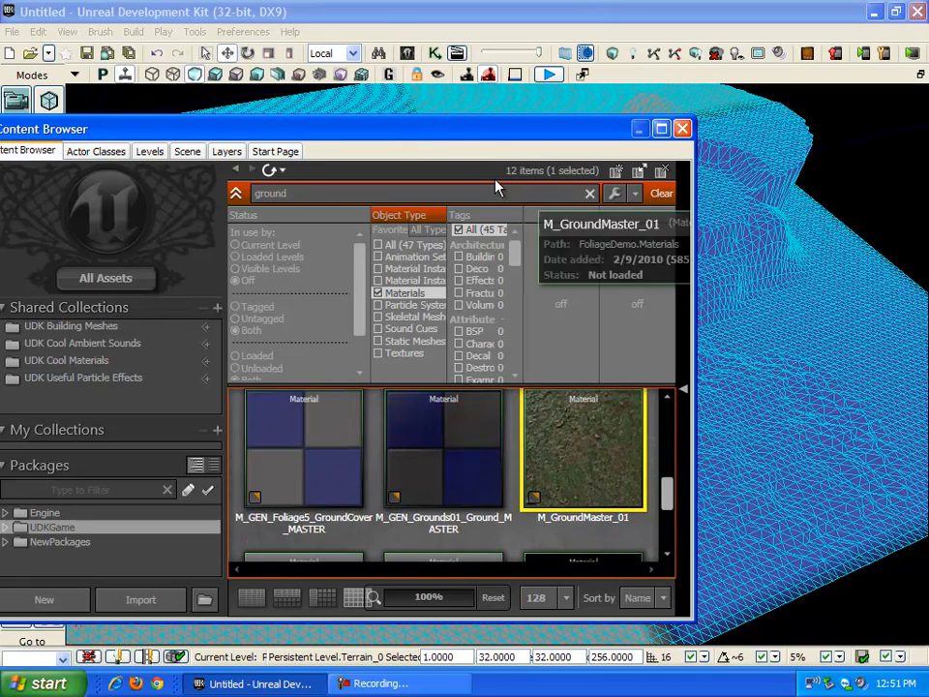
drag(474, 133, 101, 141)
right_drag(429, 369, 430, 339)
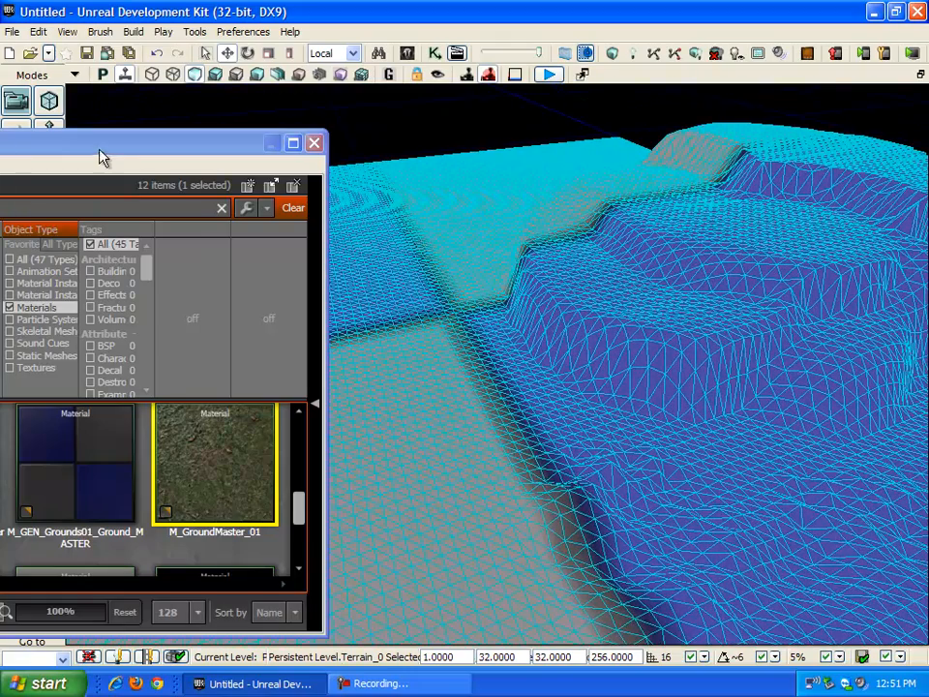
drag(101, 155, 71, 280)
Reopen TerrainEdit beside the Content Browser and auto-create a new terrain setup layer from the selected M_GroundMaster_01 material.
click(13, 136)
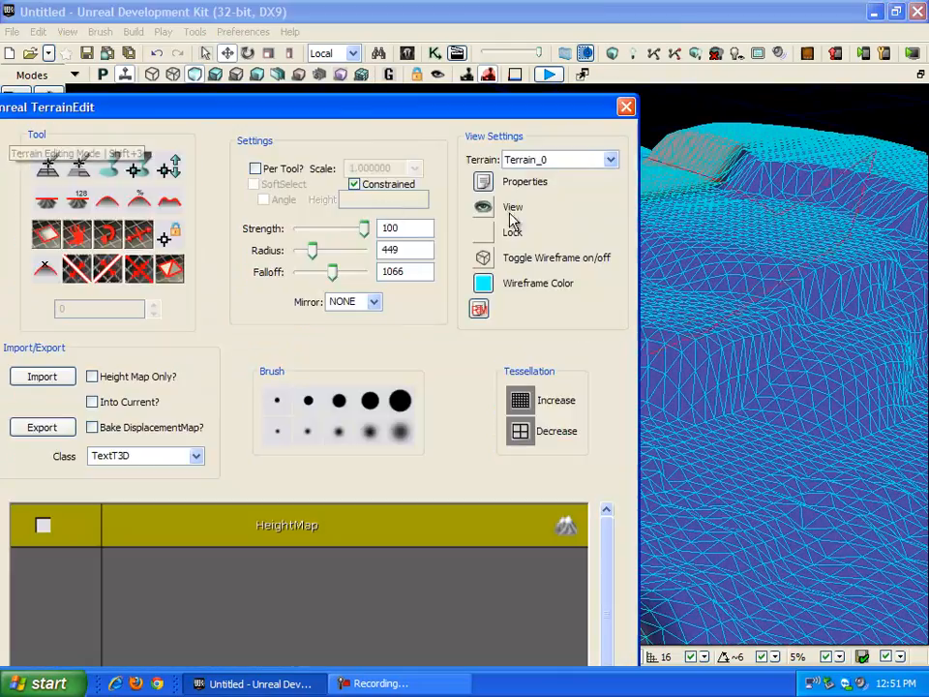
drag(343, 116, 697, 63)
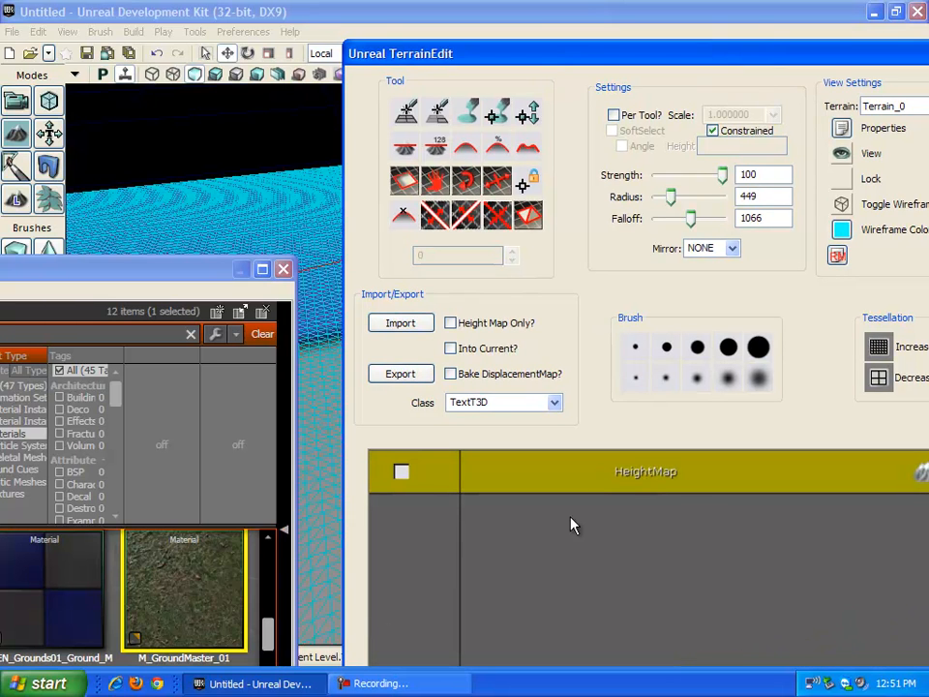
drag(545, 58, 762, 70)
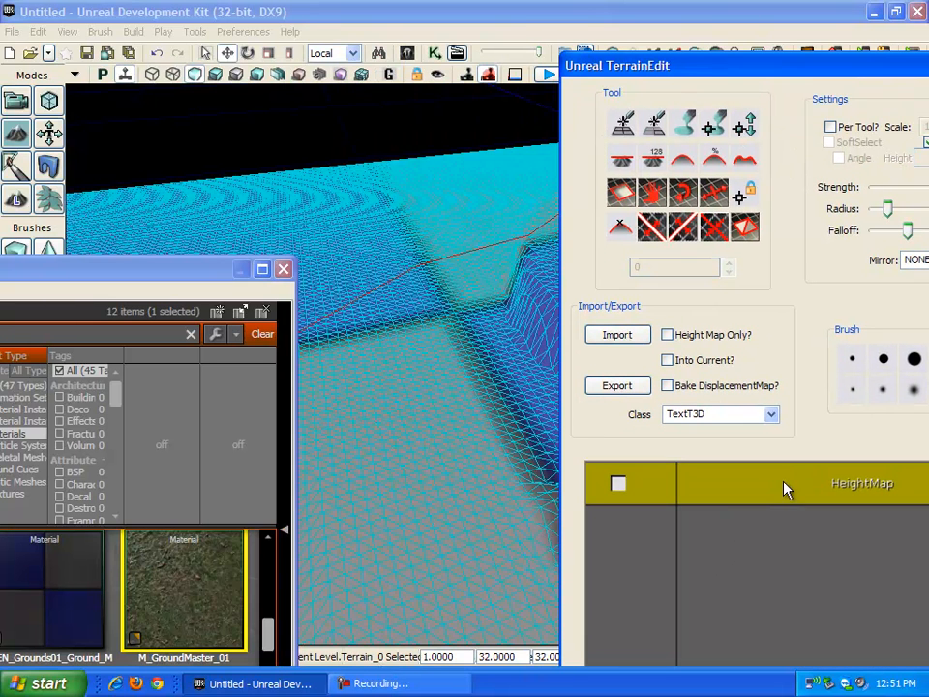
right_click(723, 546)
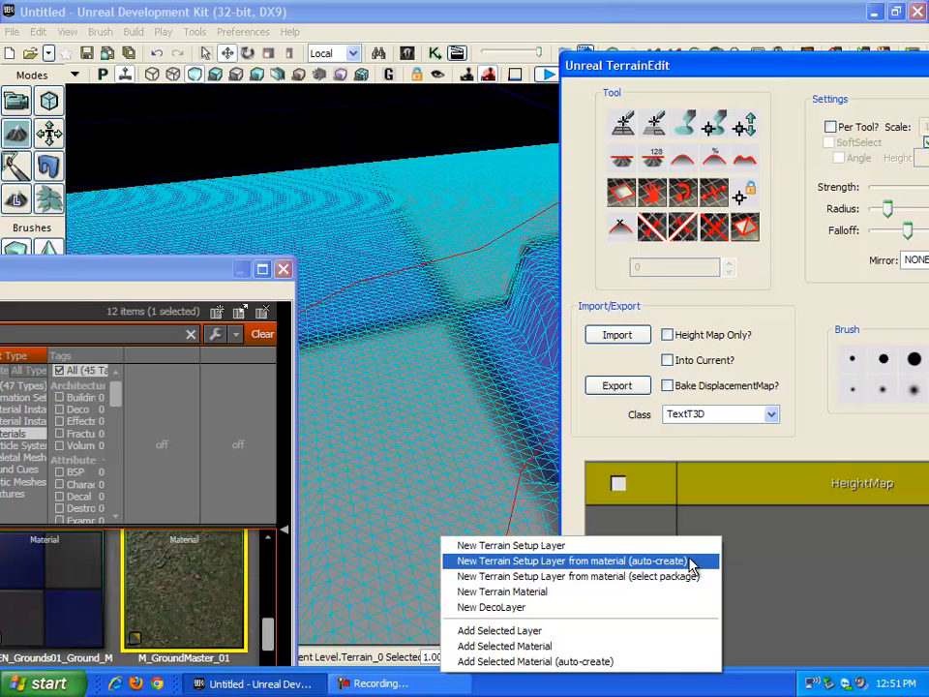
click(689, 560)
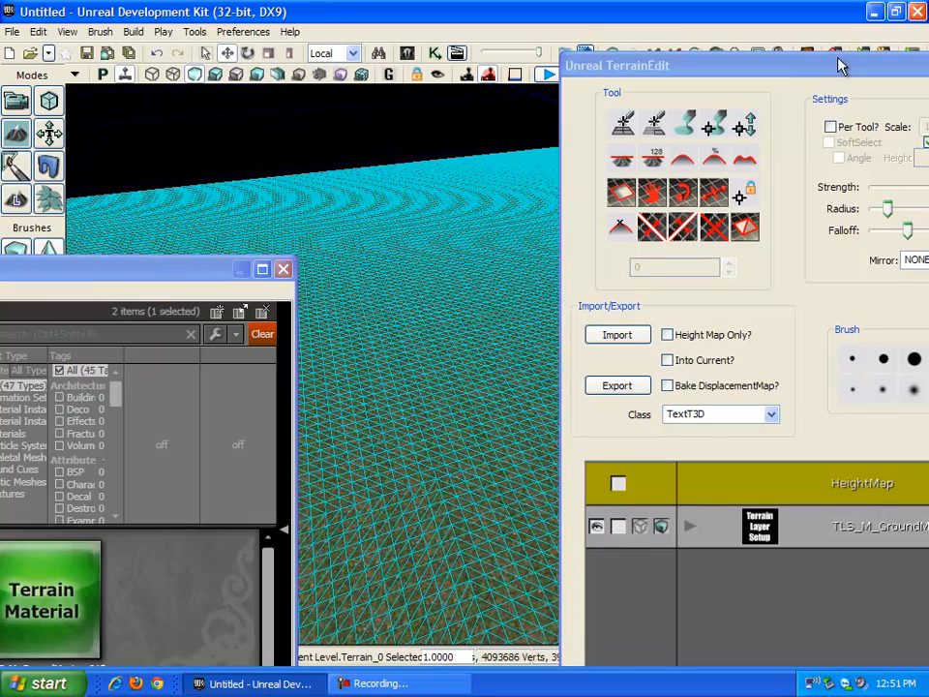
Turn off the wireframe display of Terrain_0 in TerrainEdit, keeping the textured terrain in view.
drag(839, 58, 130, 133)
click(413, 283)
right_drag(627, 246, 654, 225)
drag(378, 132, 147, 131)
Examine the ground material across the flat terrain and the raised terraces from several angles.
right_drag(784, 275, 861, 246)
drag(861, 246, 920, 227)
right_drag(920, 226, 925, 154)
drag(925, 153, 922, 109)
right_drag(922, 108, 923, 201)
drag(923, 201, 922, 160)
right_drag(922, 159, 771, 122)
drag(771, 122, 758, 140)
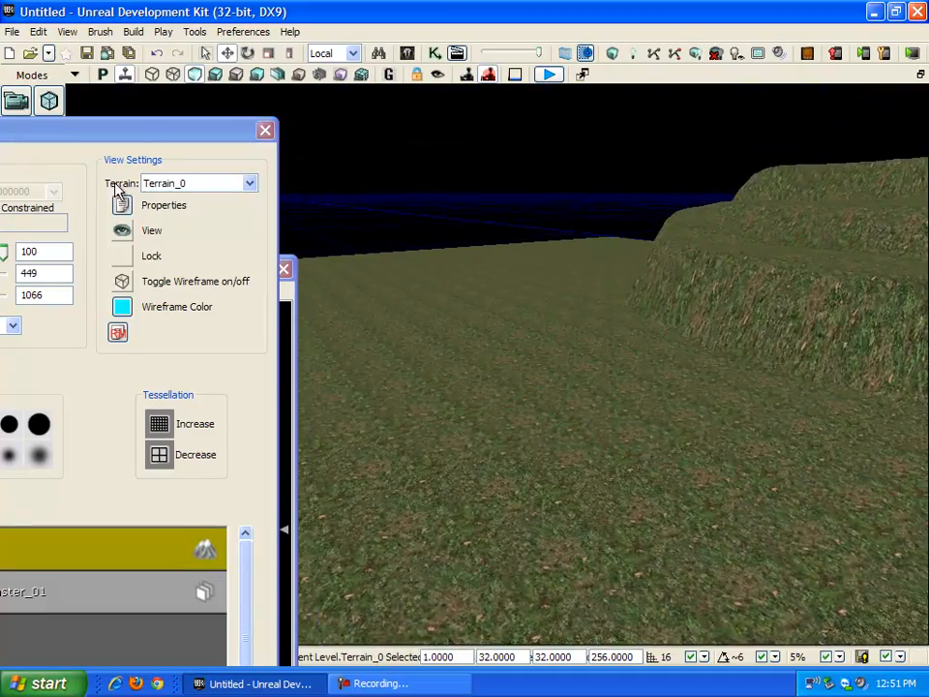
right_drag(397, 205, 346, 272)
drag(536, 254, 529, 265)
drag(143, 136, 223, 125)
mouse_move(740, 261)
right_down()
mouse_move(771, 266)
mouse_move(798, 146)
mouse_move(790, 198)
mouse_move(568, 337)
right_up()
drag(568, 338, 560, 342)
mouse_move(560, 342)
right_down()
mouse_move(617, 325)
mouse_move(483, 296)
mouse_move(434, 261)
mouse_move(608, 375)
right_up()
Search the UDKGame packages for "moss" and select the M_MossDepthBiased_01 material.
drag(167, 114, 896, 120)
drag(103, 281, 445, 132)
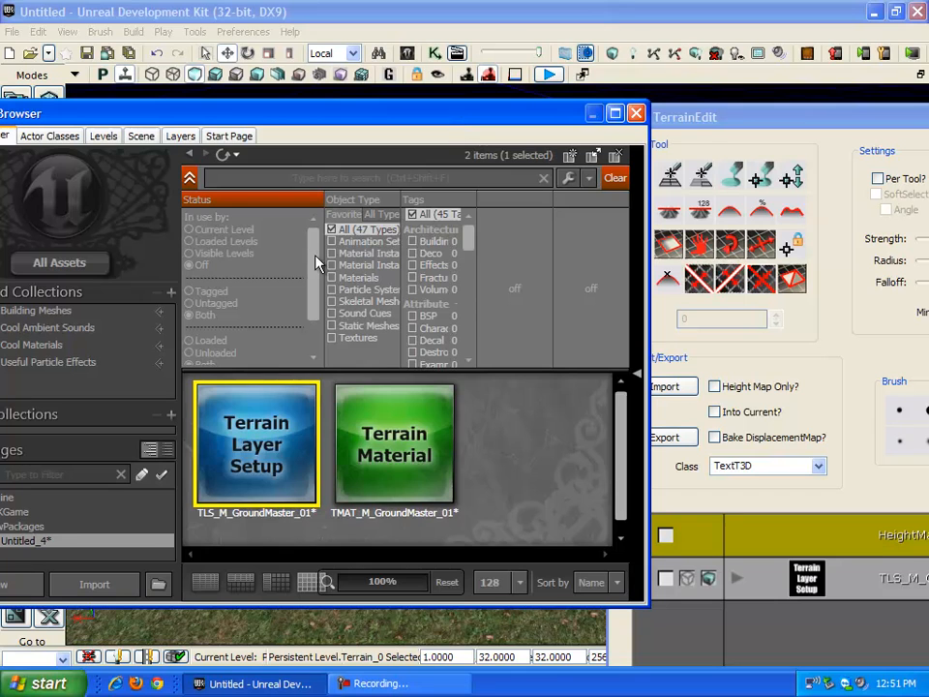
click(69, 512)
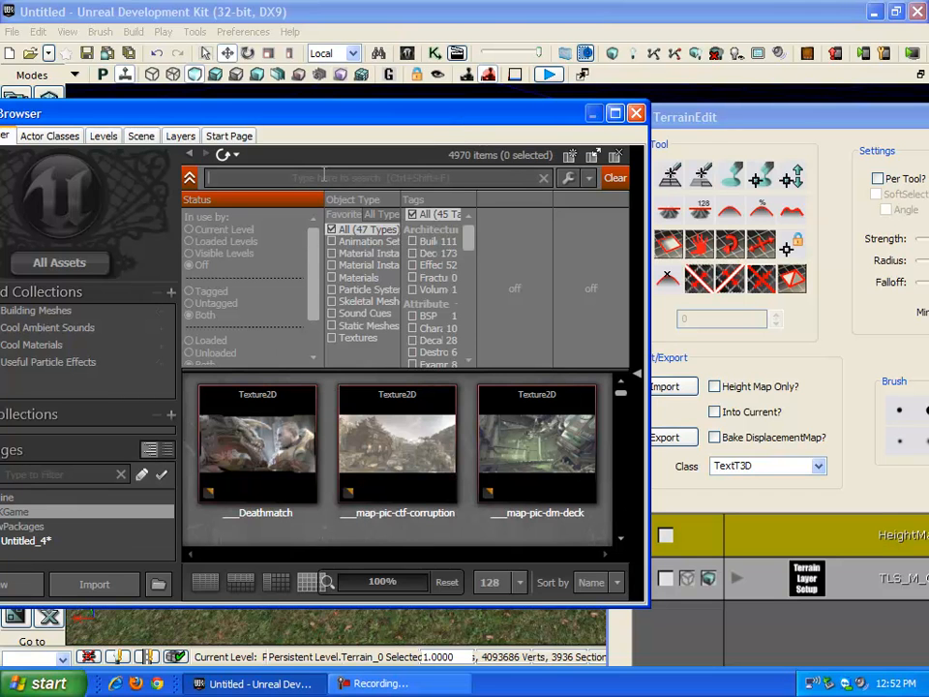
text(moss)
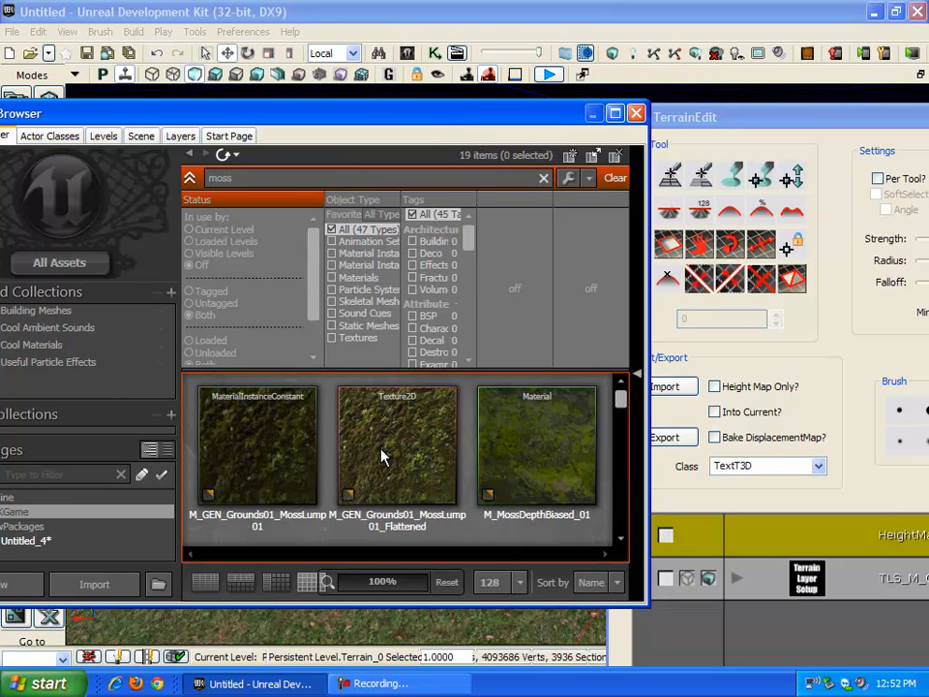
click(575, 475)
drag(436, 114, 71, 113)
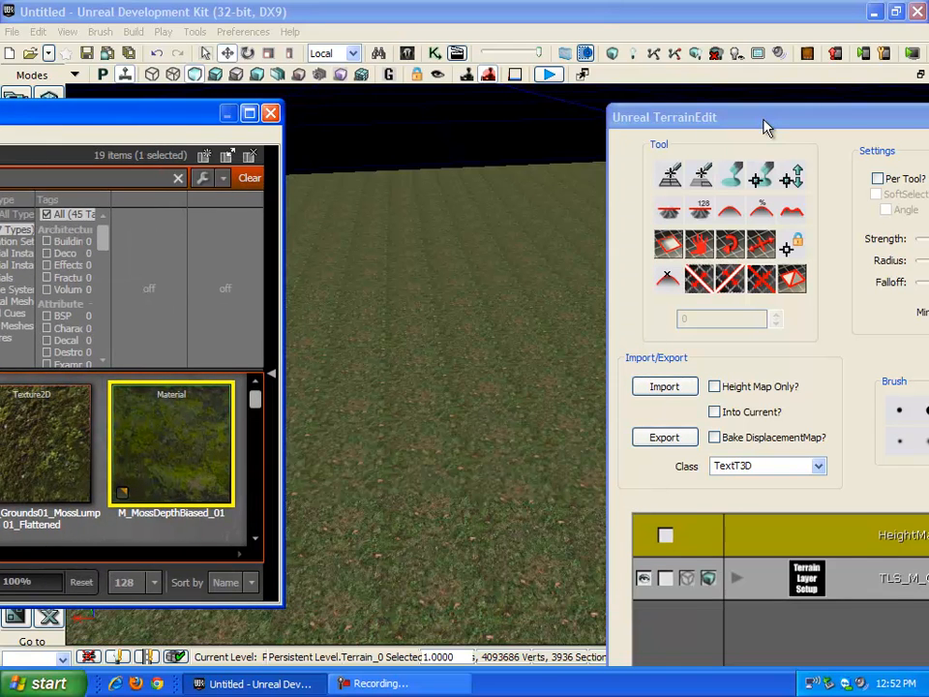
Auto-create a second terrain setup layer from the M_MossDepthBiased_01 material, below the ground layer.
drag(765, 120, 723, 85)
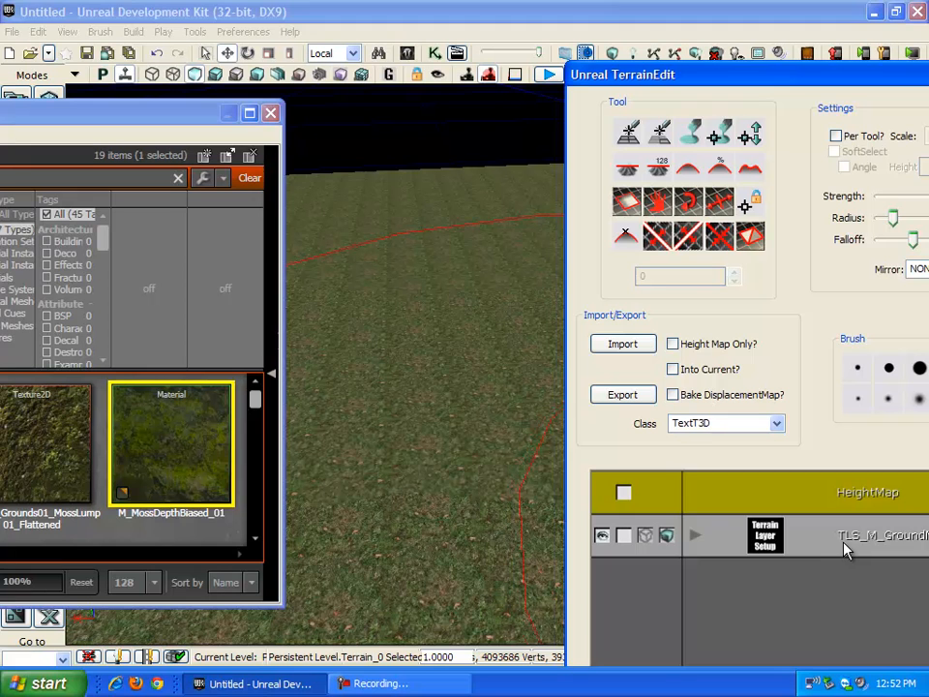
click(653, 530)
click(802, 499)
click(843, 547)
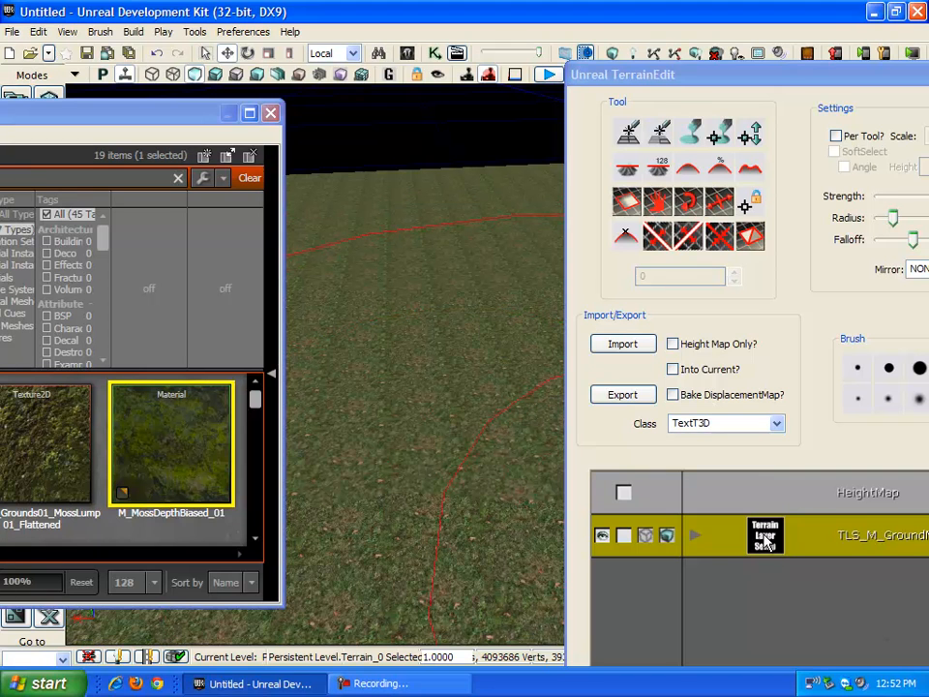
click(810, 493)
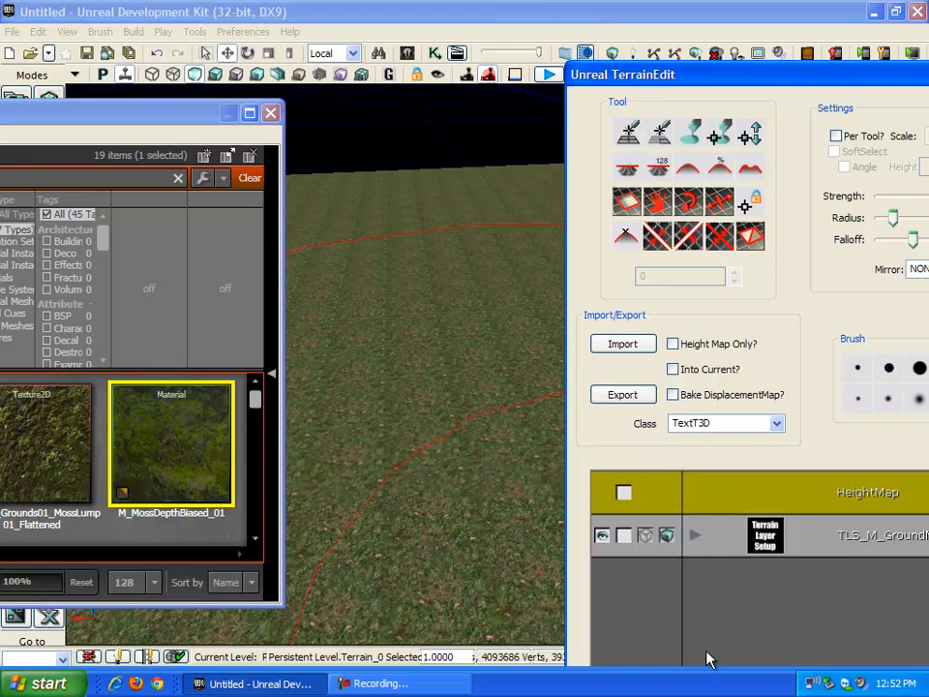
right_click(734, 627)
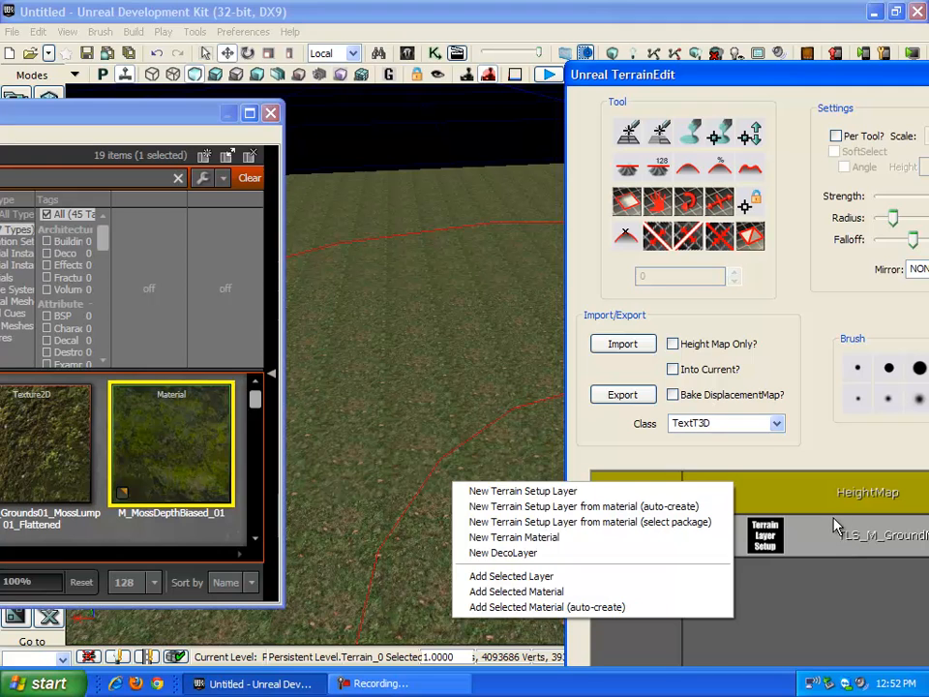
click(826, 590)
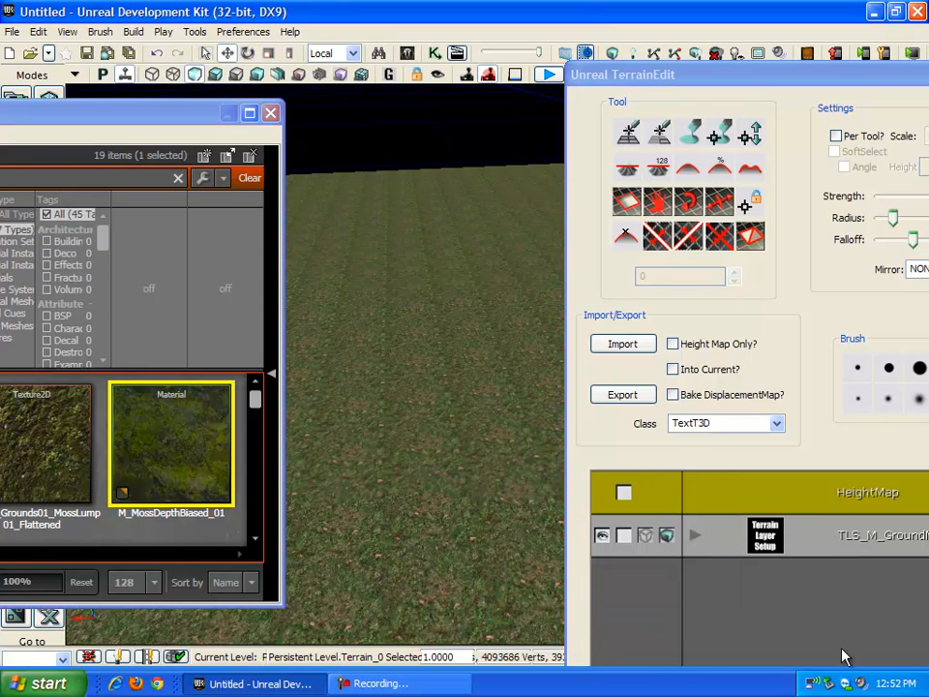
right_click(729, 595)
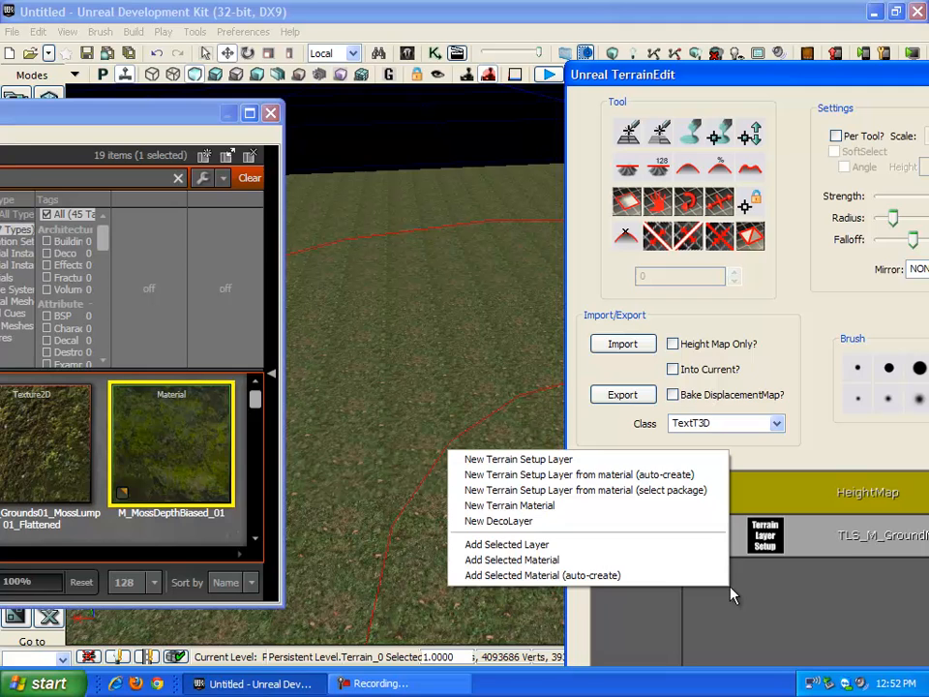
click(696, 475)
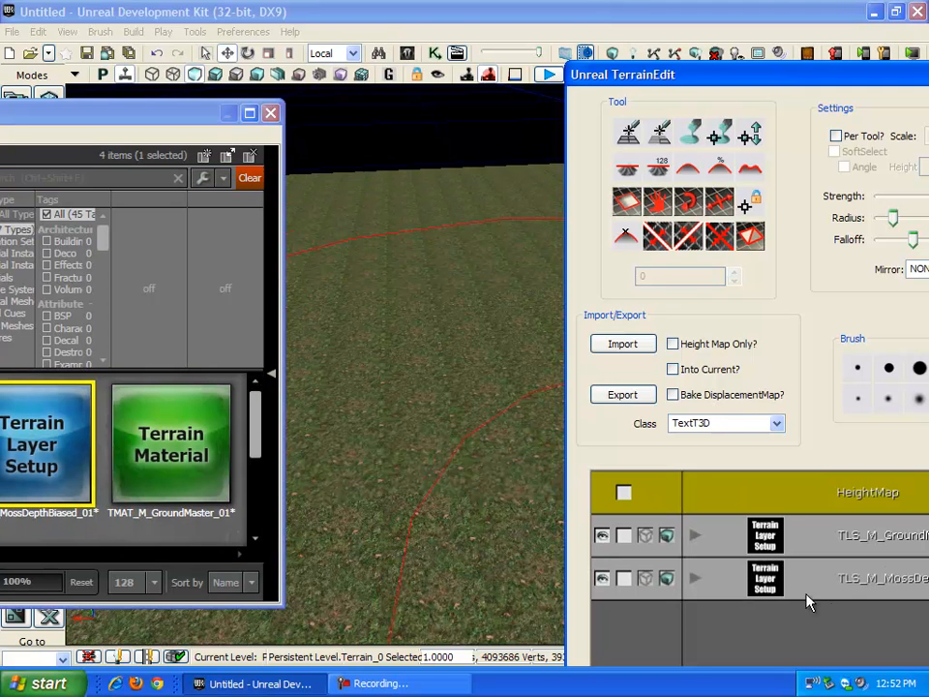
Make the ground layer active and lower the brush's strength and falloff.
click(727, 525)
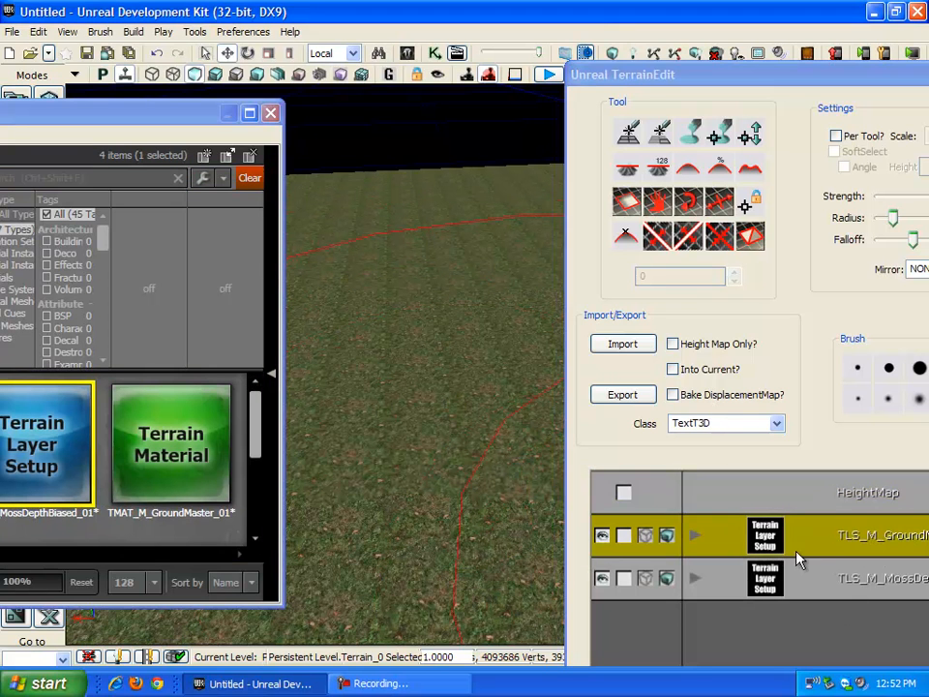
right_drag(468, 472, 522, 397)
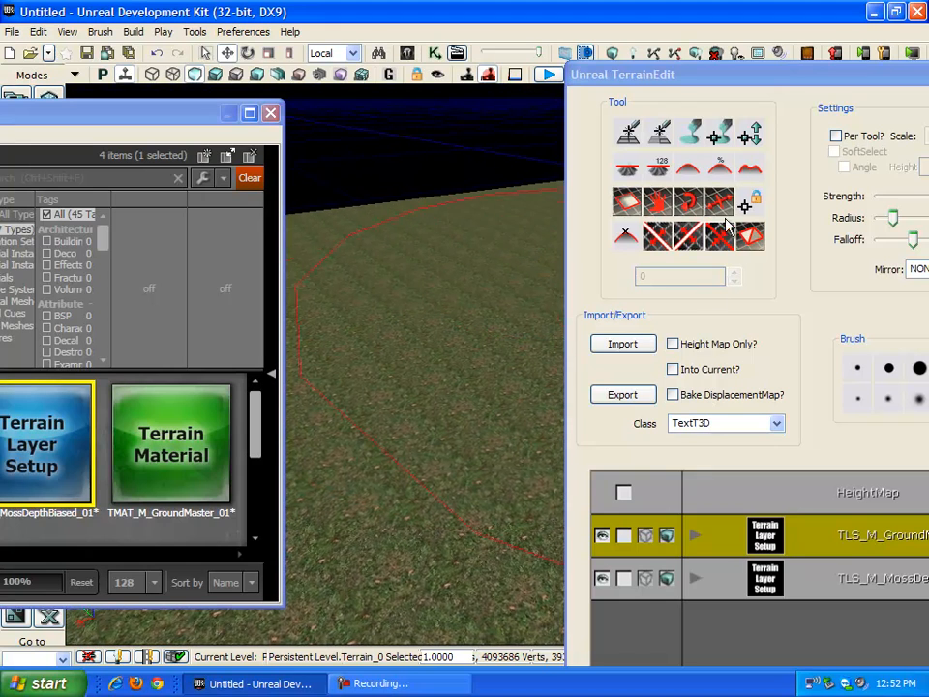
mouse_move(899, 200)
mouse_down()
mouse_move(911, 201)
mouse_move(888, 201)
mouse_move(892, 239)
mouse_up()
Close the Content Browser, move TerrainEdit aside and choose the Paint tool.
click(270, 113)
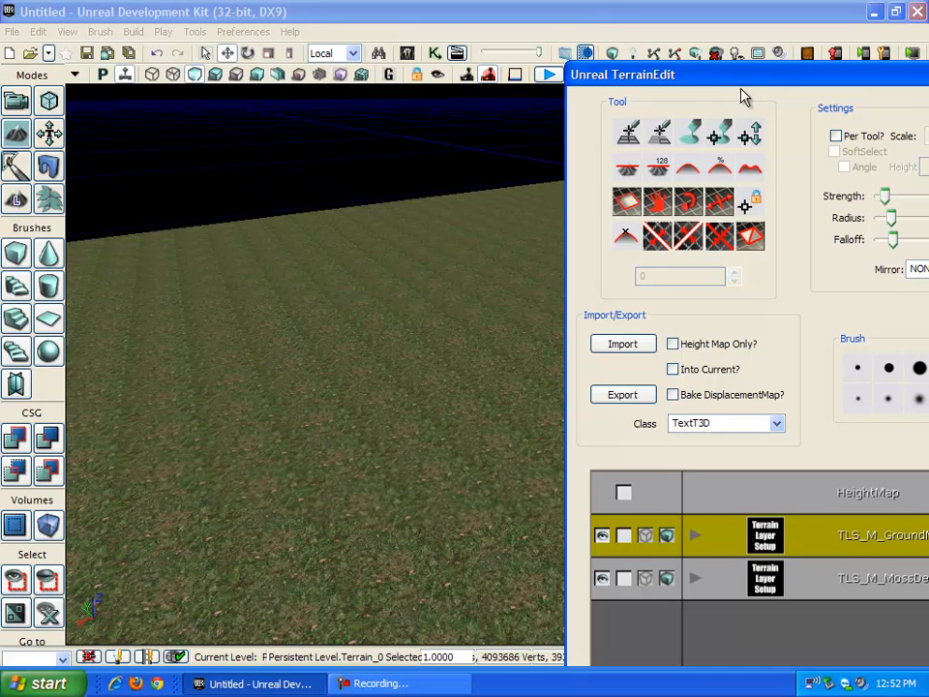
drag(731, 89, 924, 87)
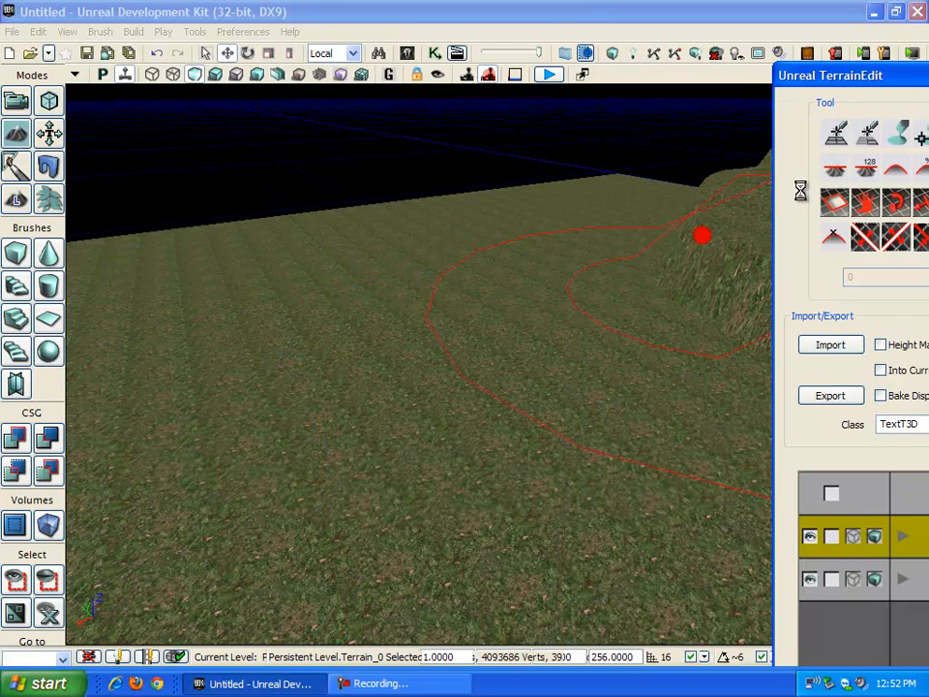
click(896, 136)
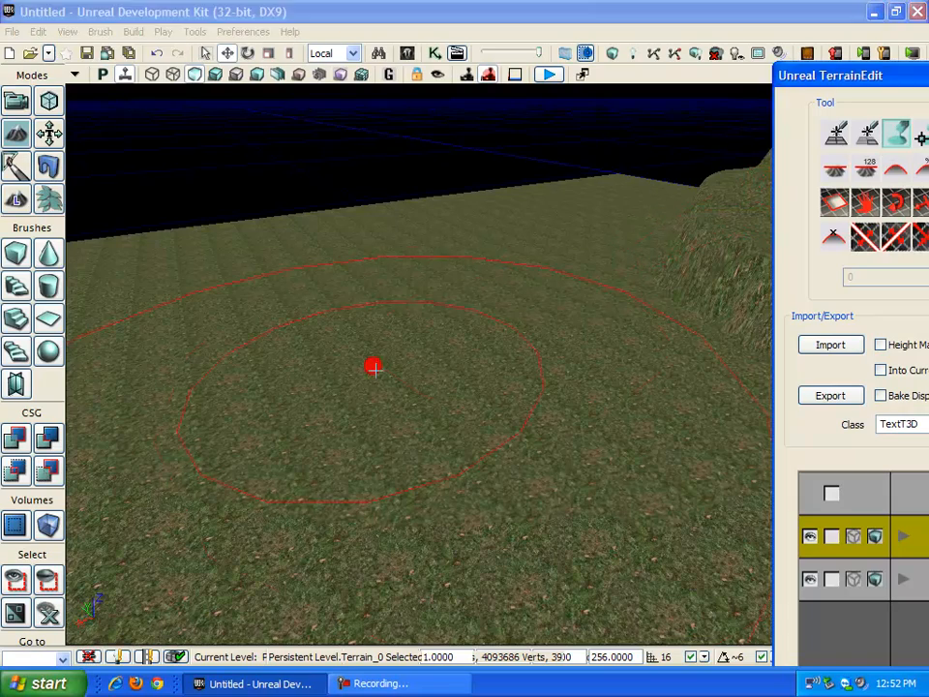
Shrink the brush's radius and falloff for a smaller footprint on the terrain, and raise its strength.
scroll(423, 326, up, 3)
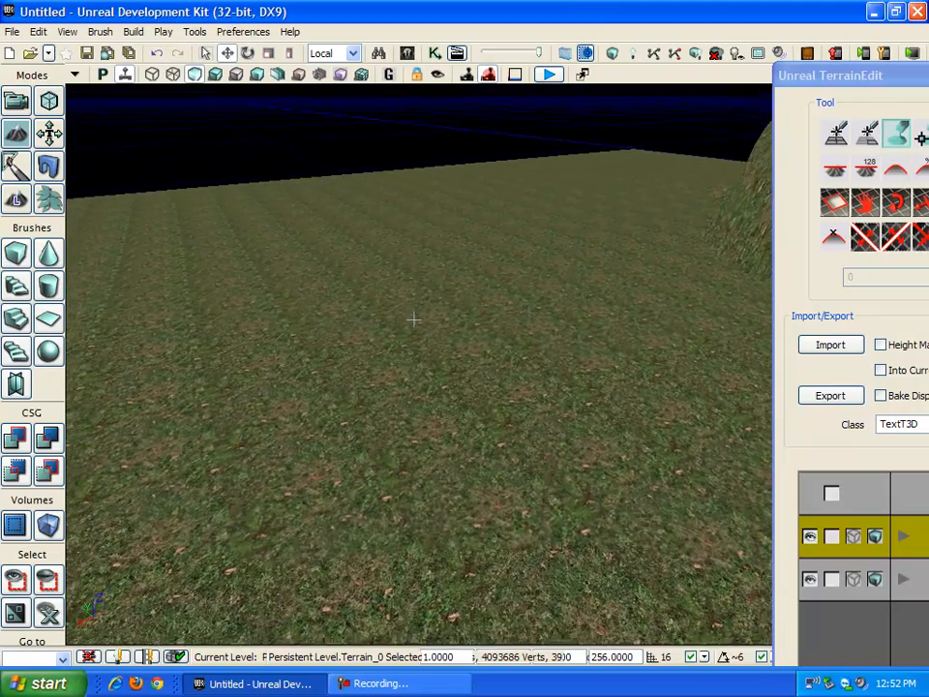
right_drag(435, 301, 431, 294)
drag(914, 75, 699, 81)
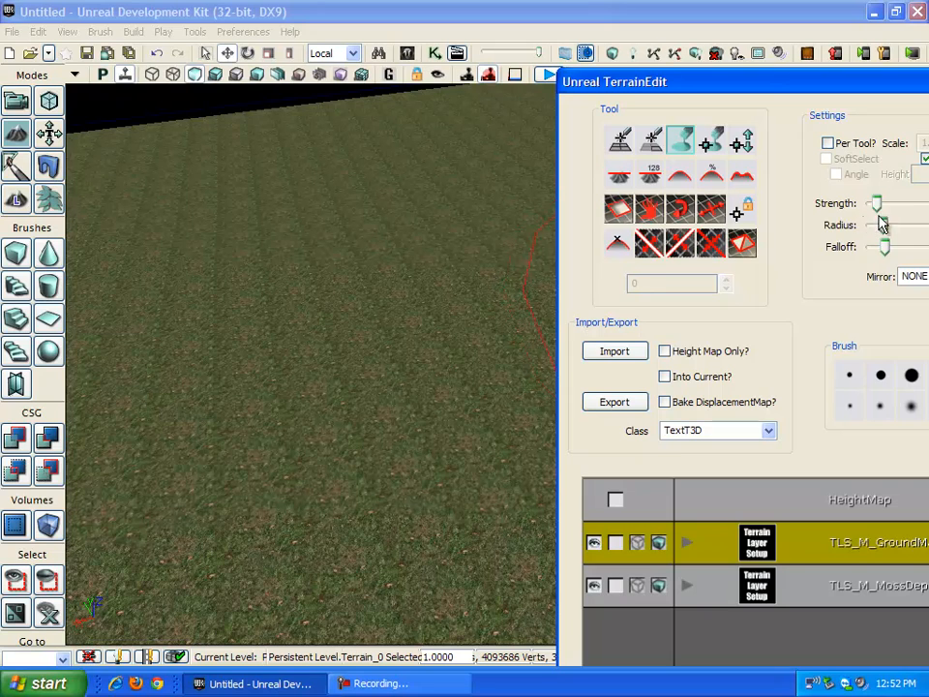
drag(879, 224, 873, 248)
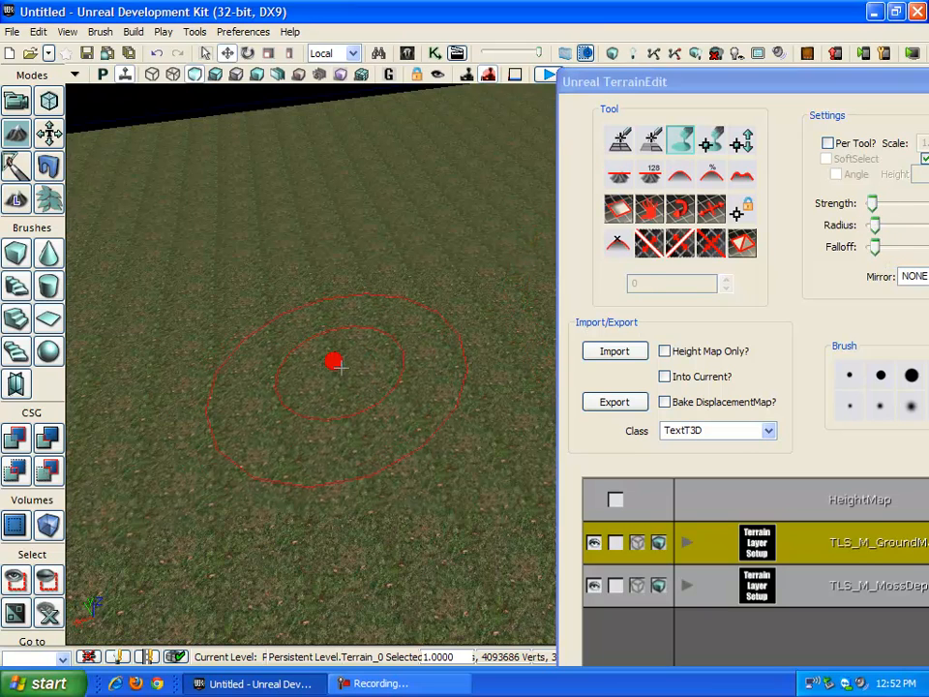
drag(871, 204, 924, 205)
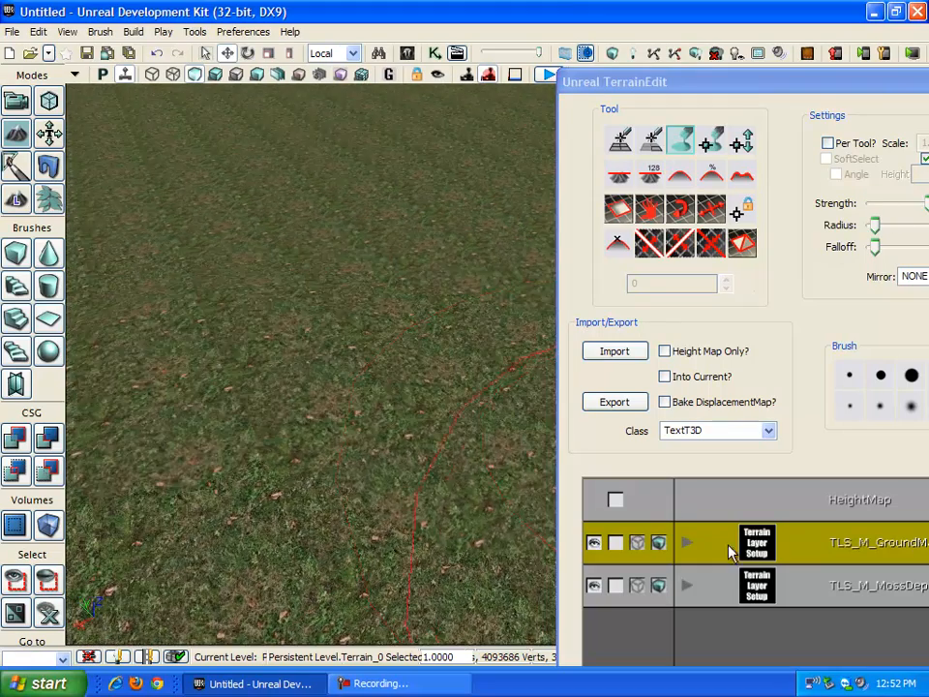
Make the moss layer active and paint a dense moss patch onto the flat ground.
click(802, 587)
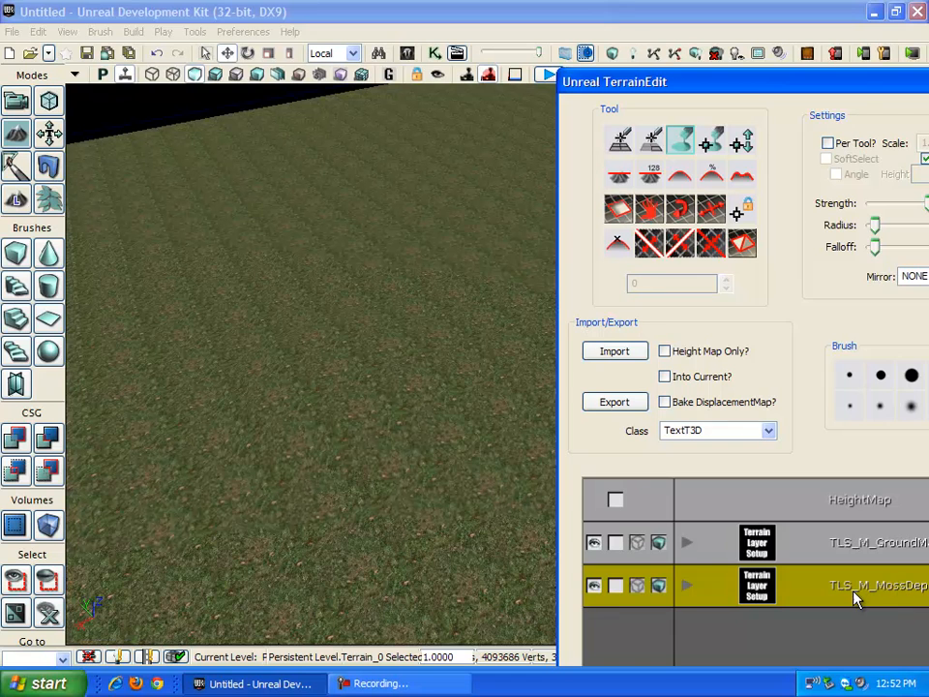
drag(850, 87, 905, 89)
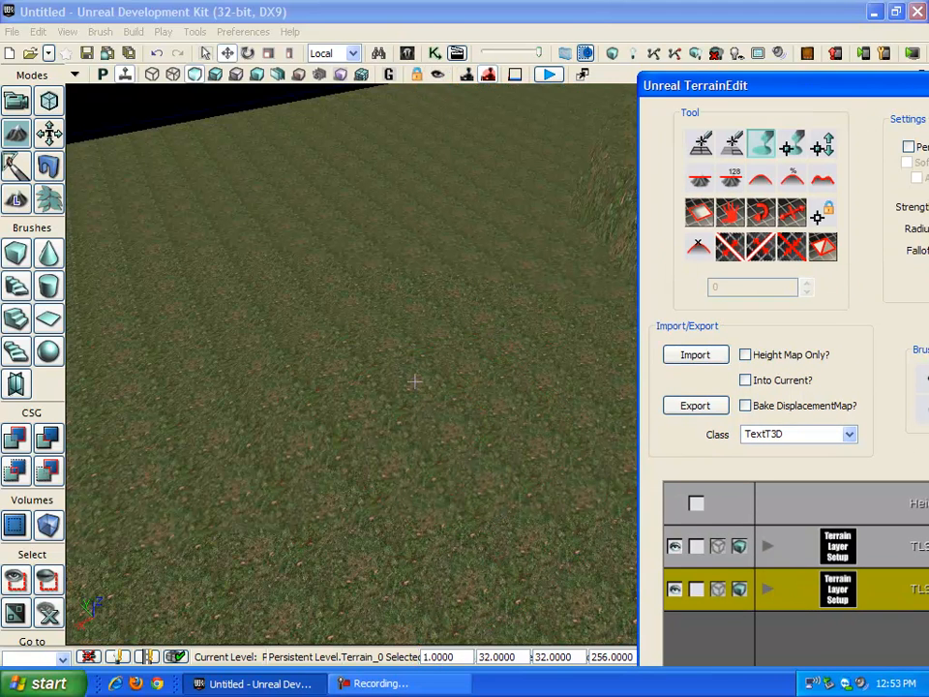
click(370, 397)
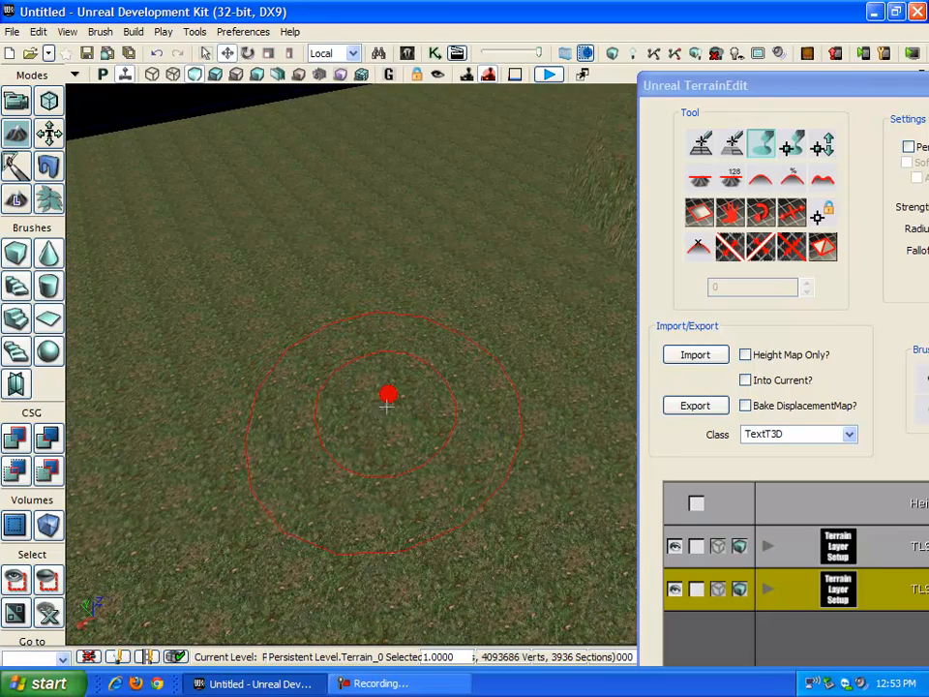
mouse_move(351, 504)
ctrl+mouse_down()
mouse_move(300, 448)
mouse_move(374, 421)
mouse_move(390, 383)
mouse_move(338, 357)
ctrl+mouse_up()
ctrl+right_drag(338, 356, 346, 344)
click(901, 93)
drag(900, 92, 808, 93)
mouse_move(319, 483)
ctrl+mouse_down()
mouse_move(190, 502)
mouse_move(413, 433)
ctrl+mouse_up()
Lower the brush strength and paint a fainter area of moss beside the dense patch.
drag(882, 207, 842, 218)
mouse_move(493, 451)
right_down()
mouse_move(419, 425)
mouse_move(347, 327)
right_up()
ctrl+drag(448, 310, 315, 410)
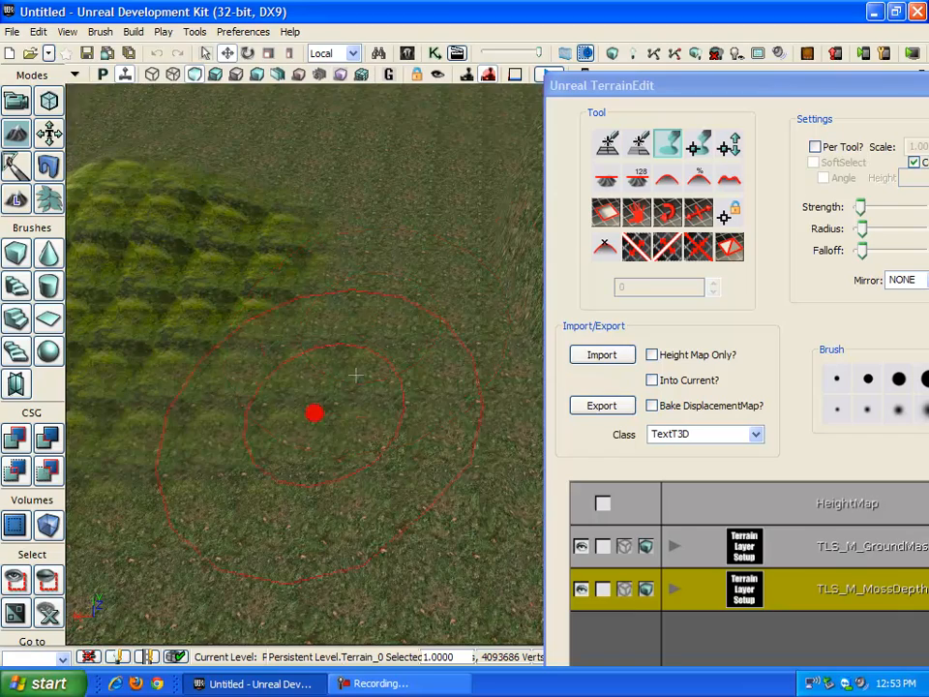
Close the TerrainEdit window and view the painted moss patch with the terraces behind it.
right_drag(345, 352, 439, 379)
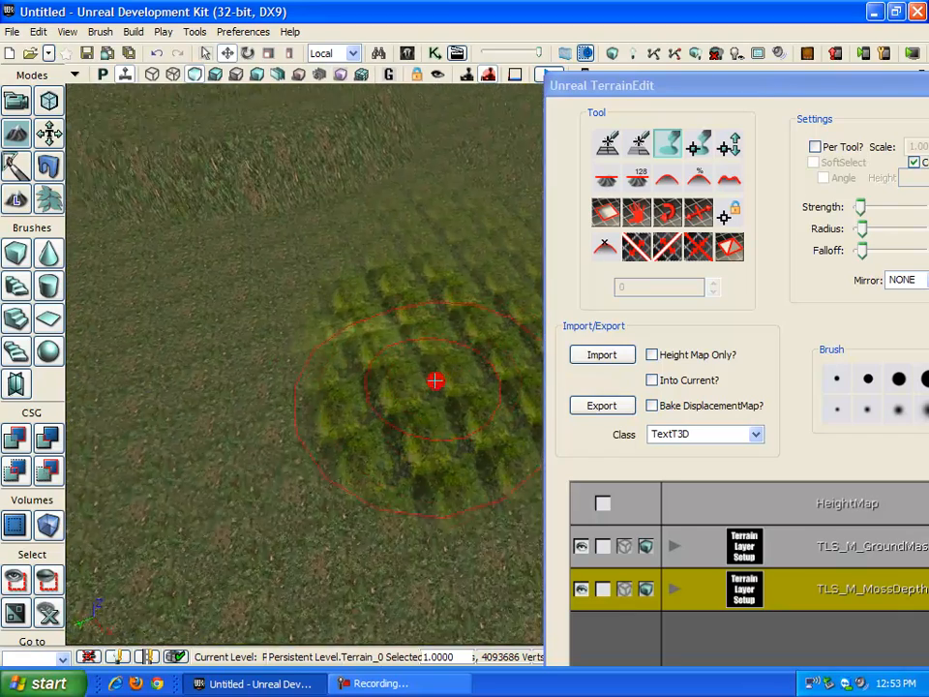
mouse_move(756, 109)
mouse_down()
mouse_move(659, 97)
mouse_move(643, 149)
mouse_move(673, 176)
mouse_move(194, 338)
mouse_move(92, 496)
mouse_up()
click(529, 480)
right_drag(513, 453, 283, 256)
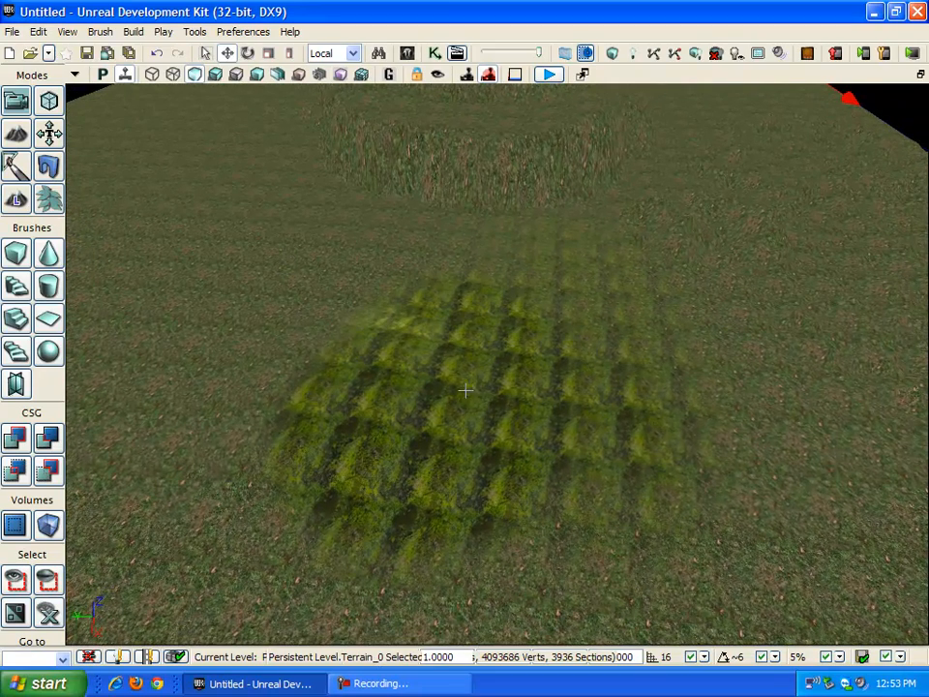